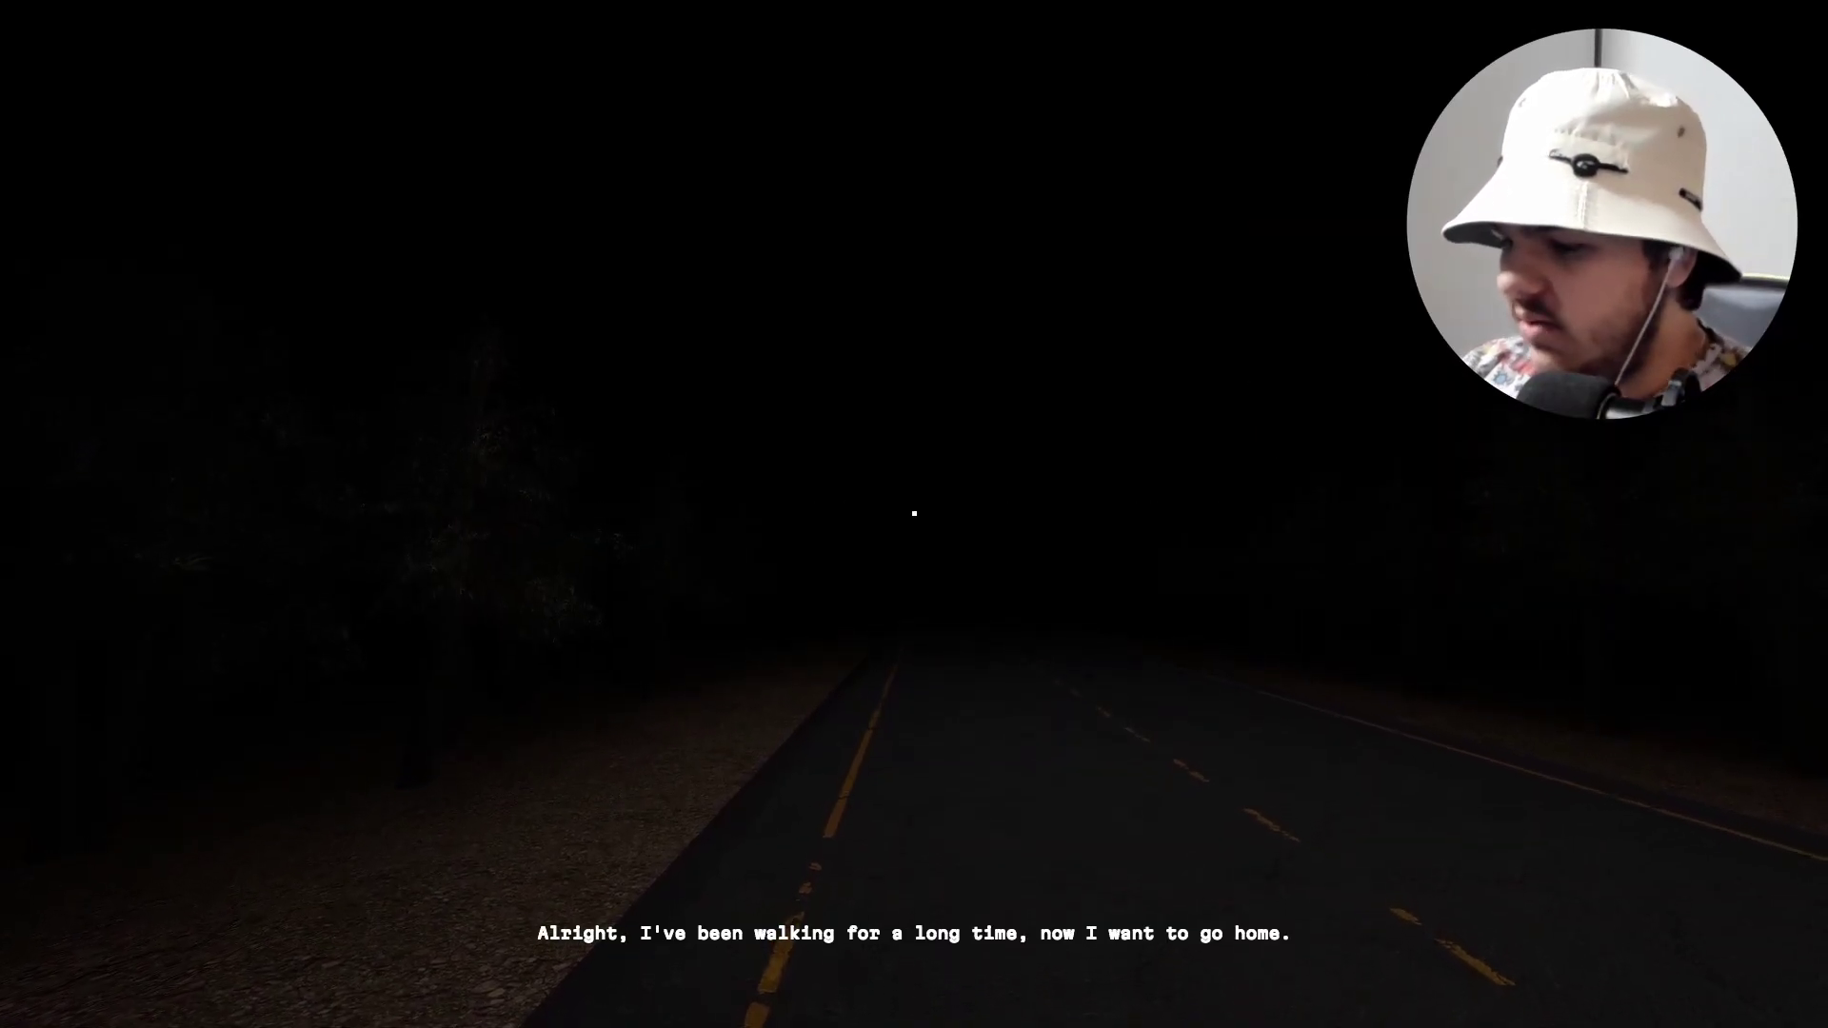
Walk down the dark forest road until a glowing object shows on the asphalt.
{"action": "key", "text": "w"}
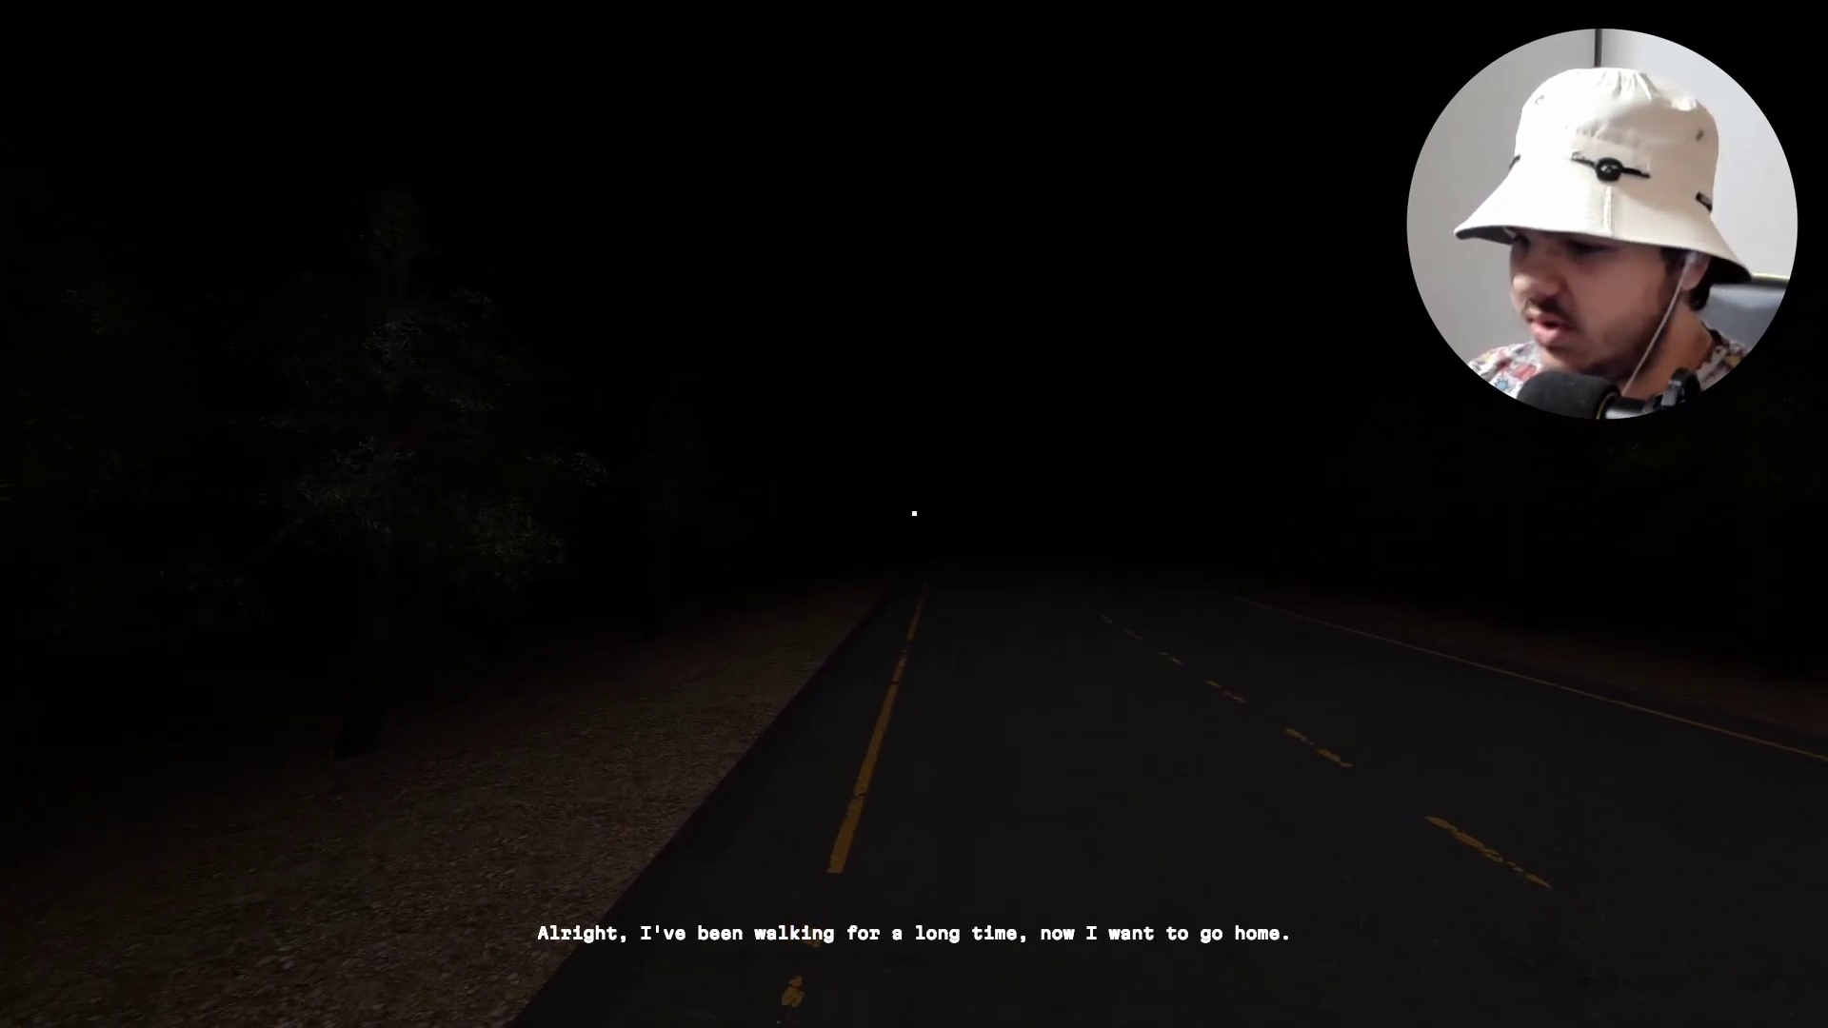
{"action": "key", "text": "w"}
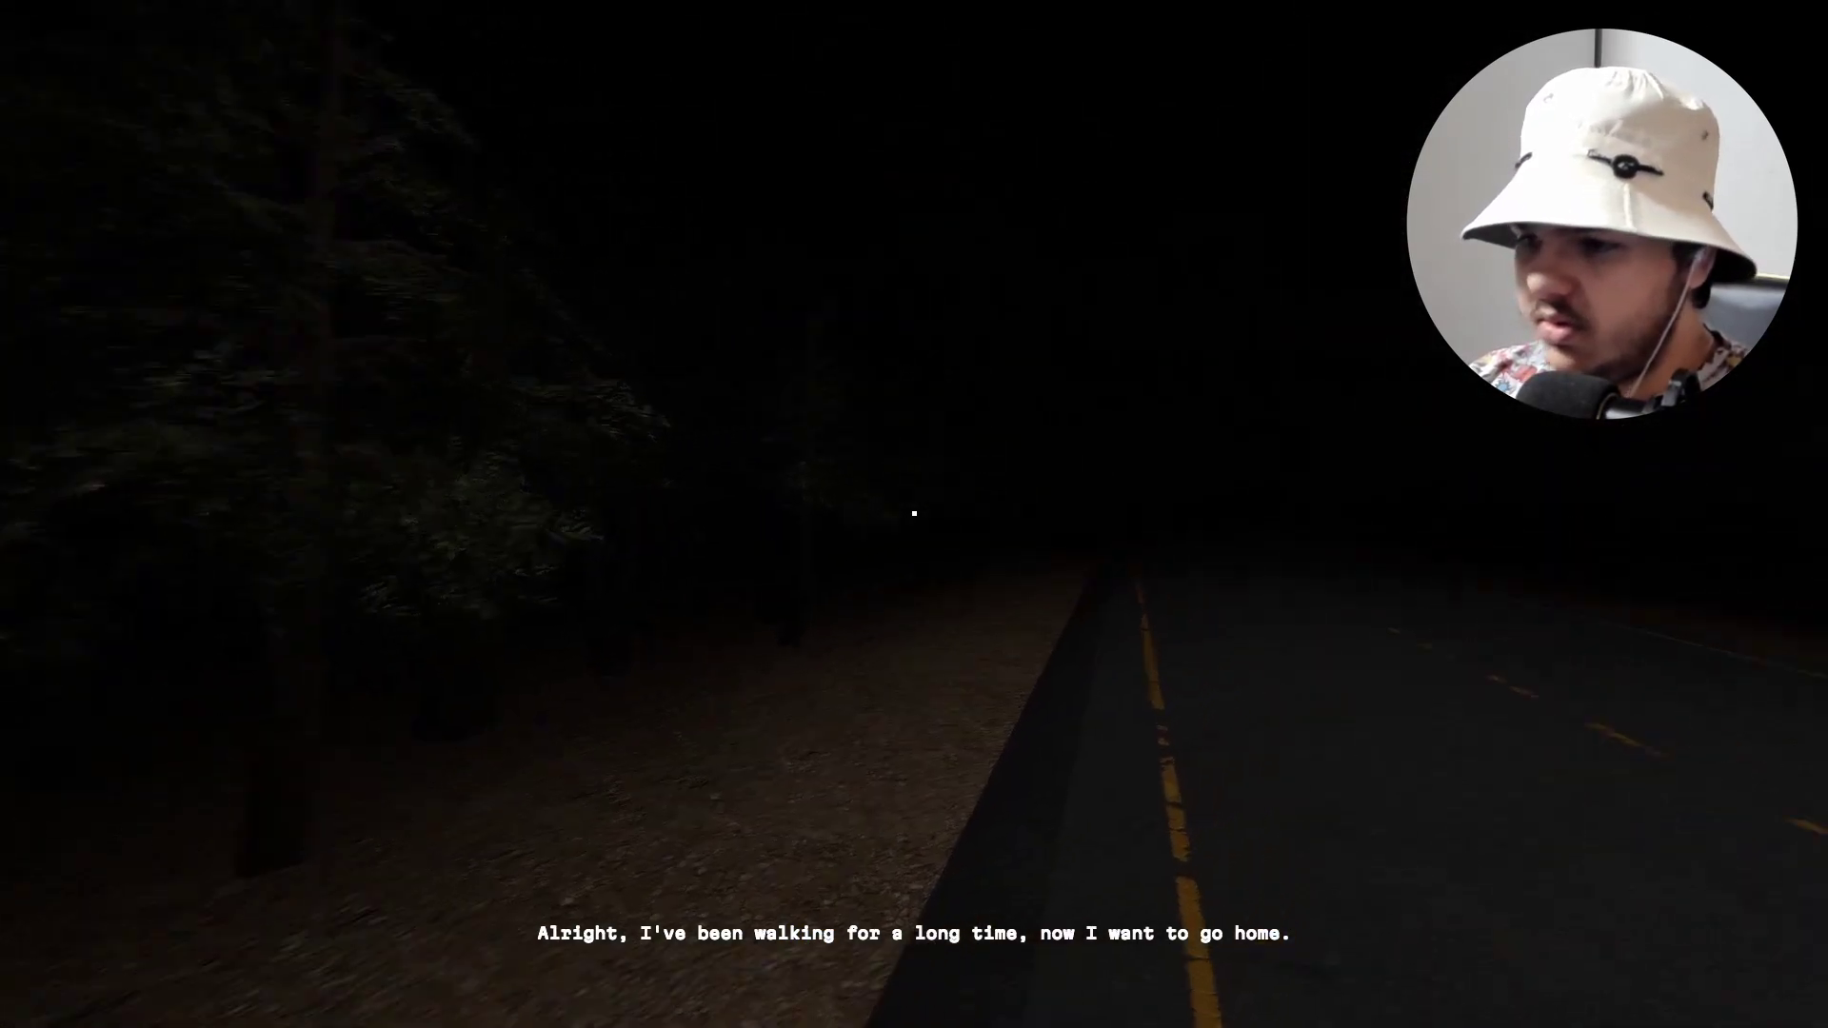
{"action": "key", "text": "w"}
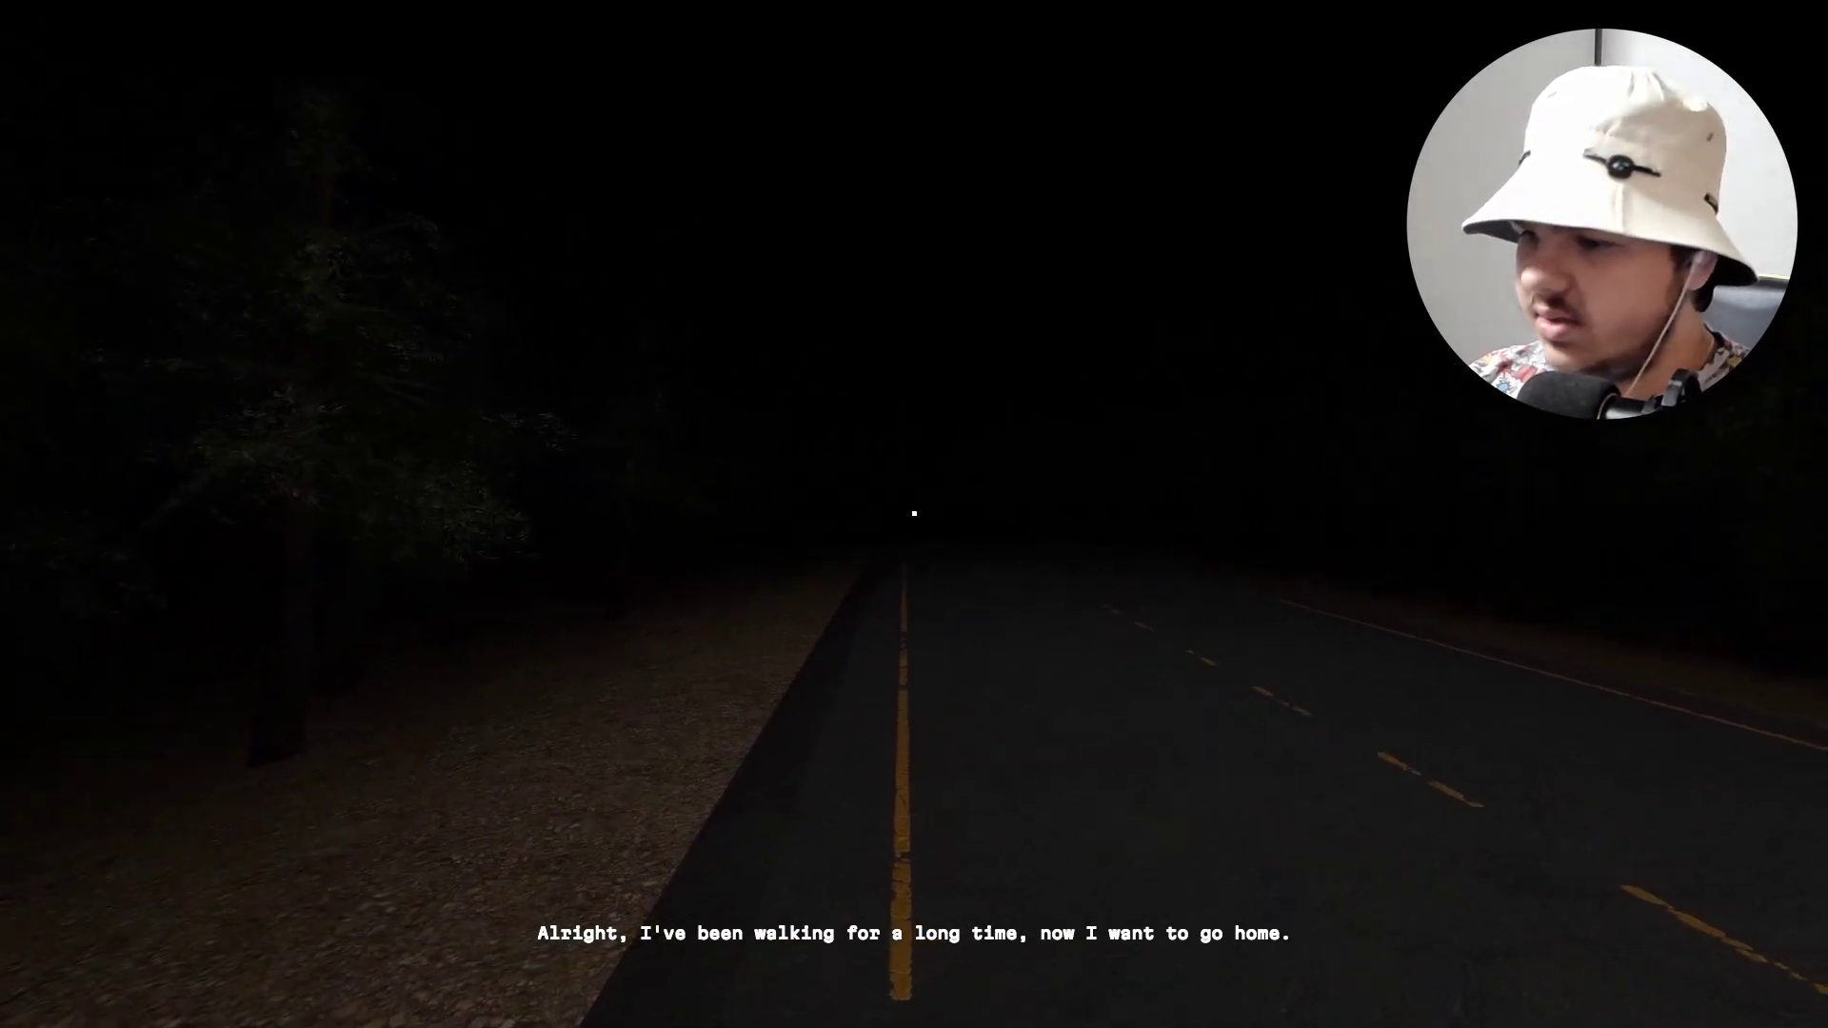
{"action": "key", "text": "w"}
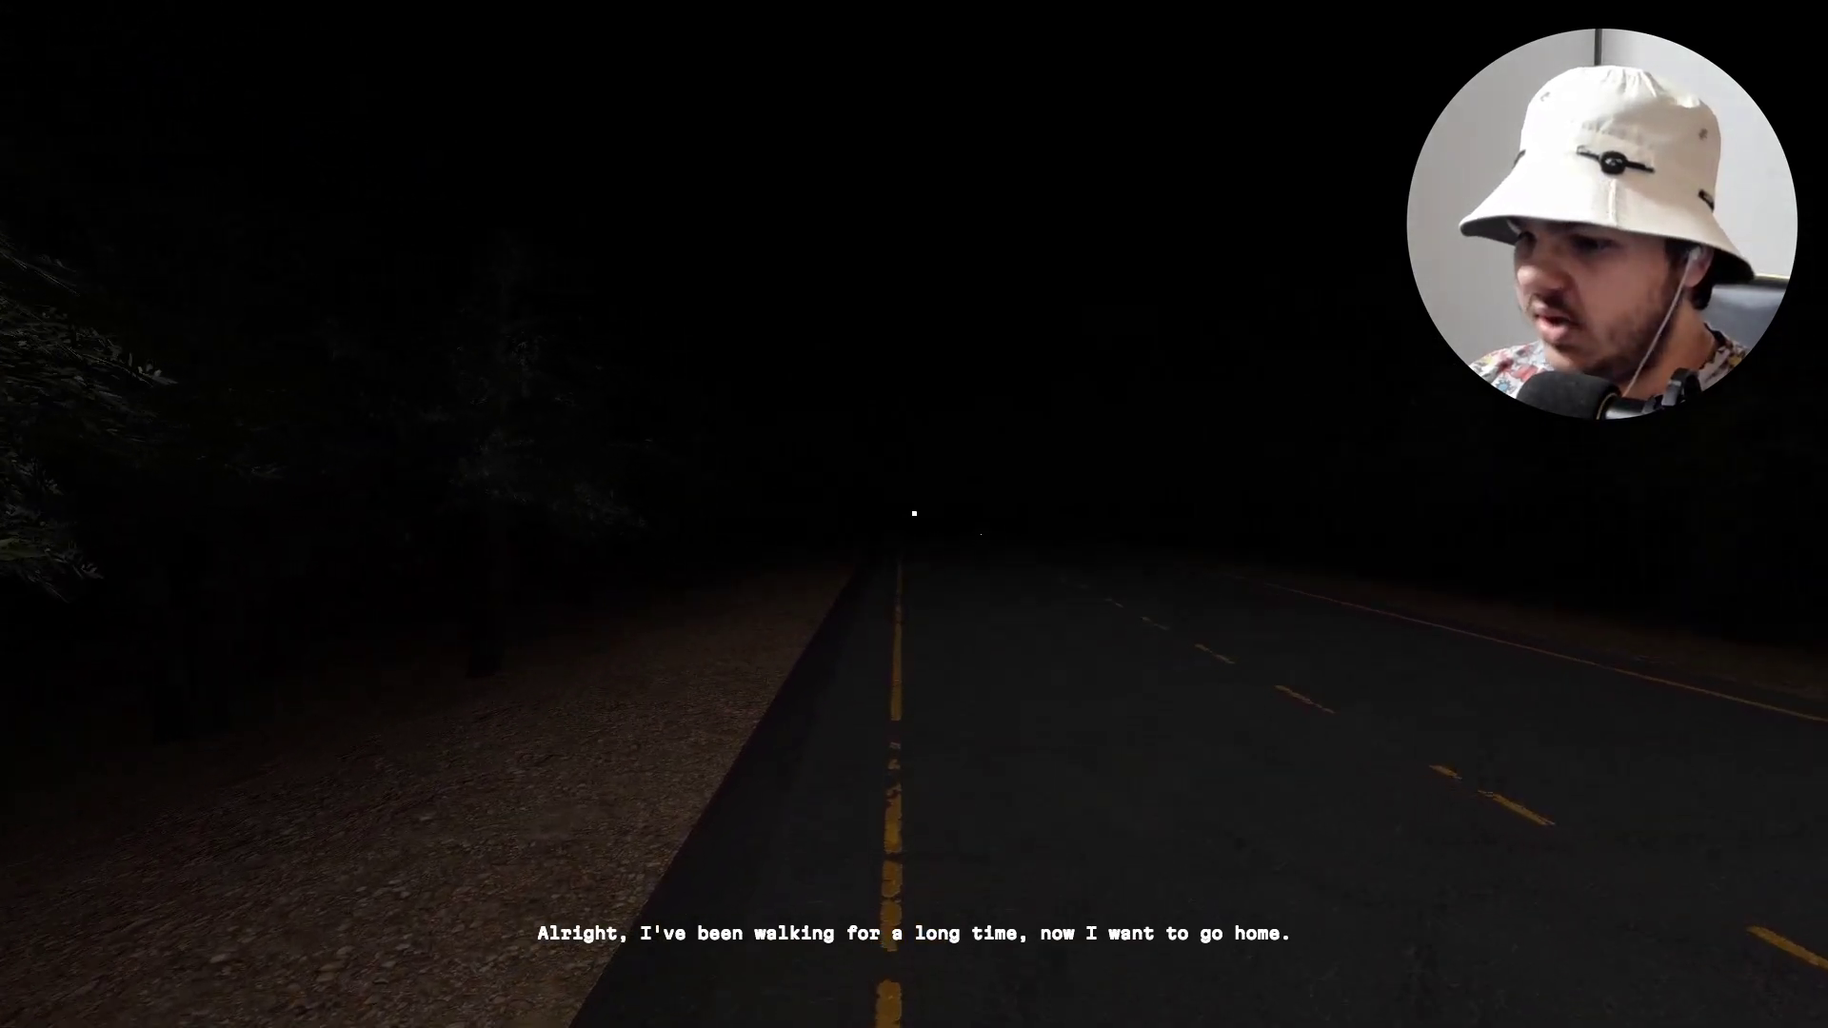
{"action": "key", "text": "w"}
{"action": "key", "text": "w"}
{"action": "key", "text": "w"}
{"action": "key", "text": "w"}
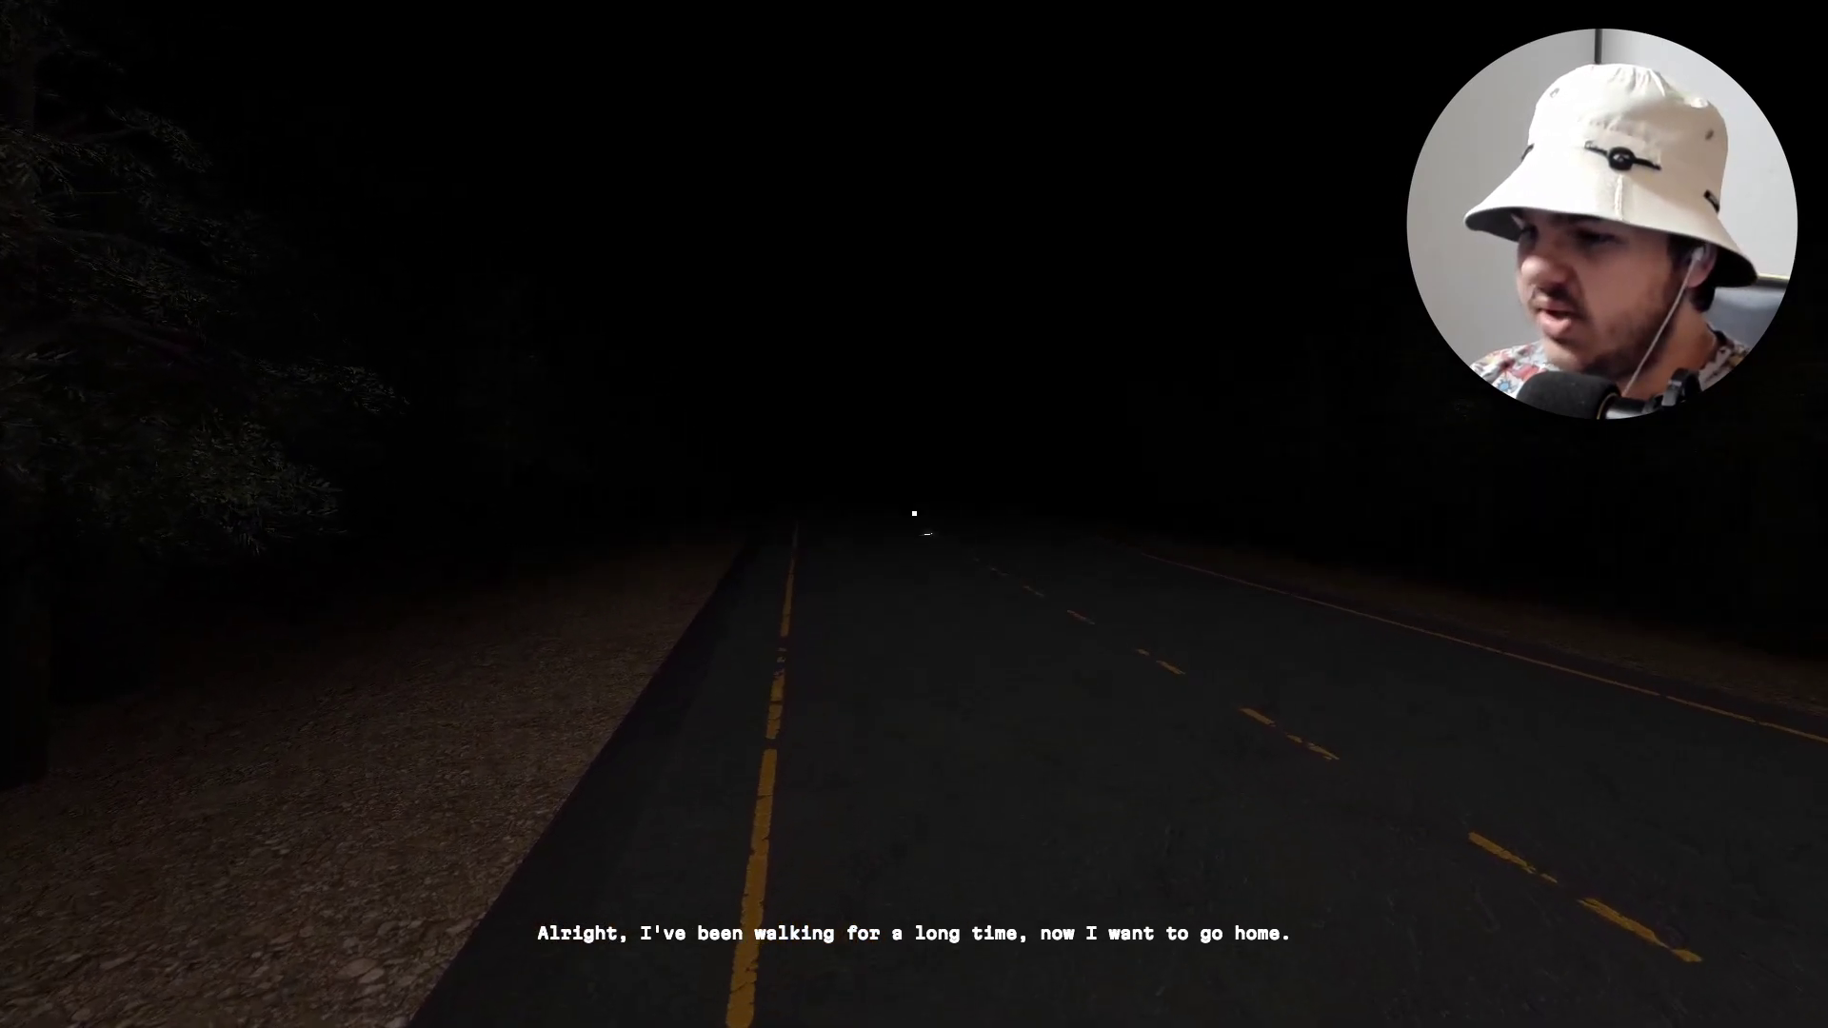
{"action": "key", "text": "w"}
{"action": "key", "text": "w"}
Pick up the glowing smartphone from the road and keep walking toward home.
{"action": "key", "text": "w"}
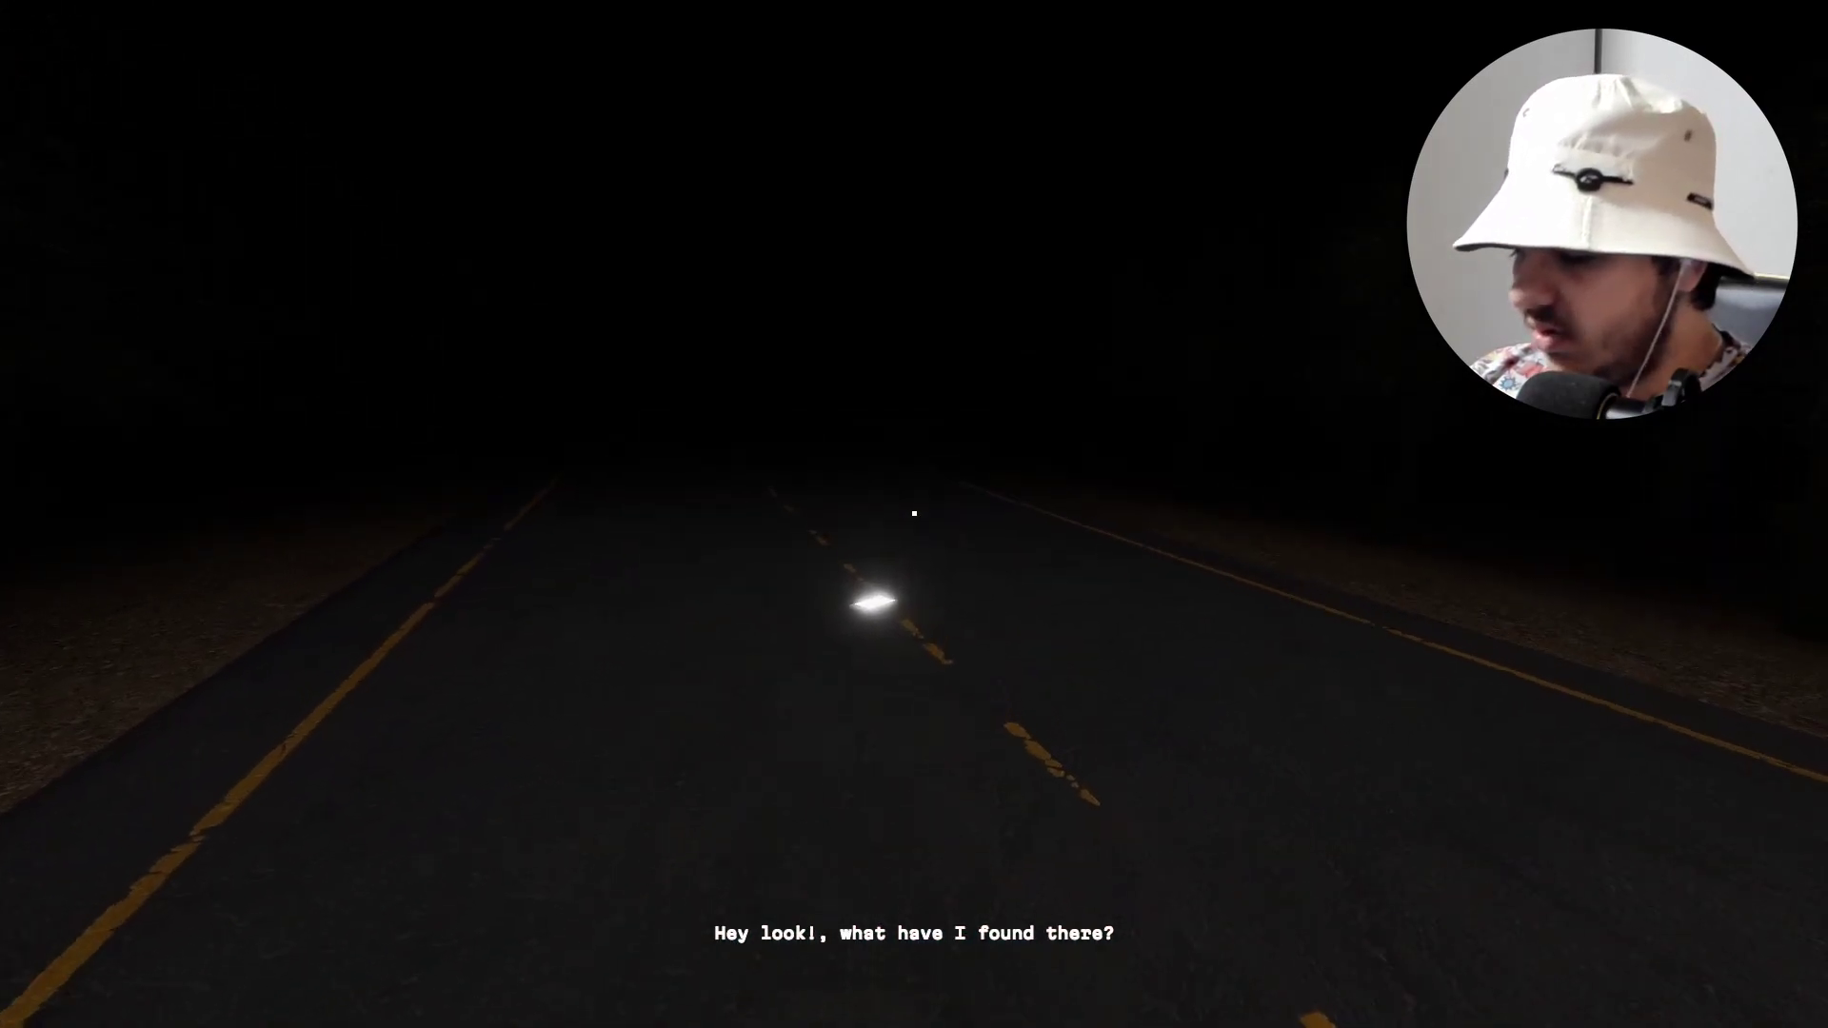
{"action": "key", "text": "w"}
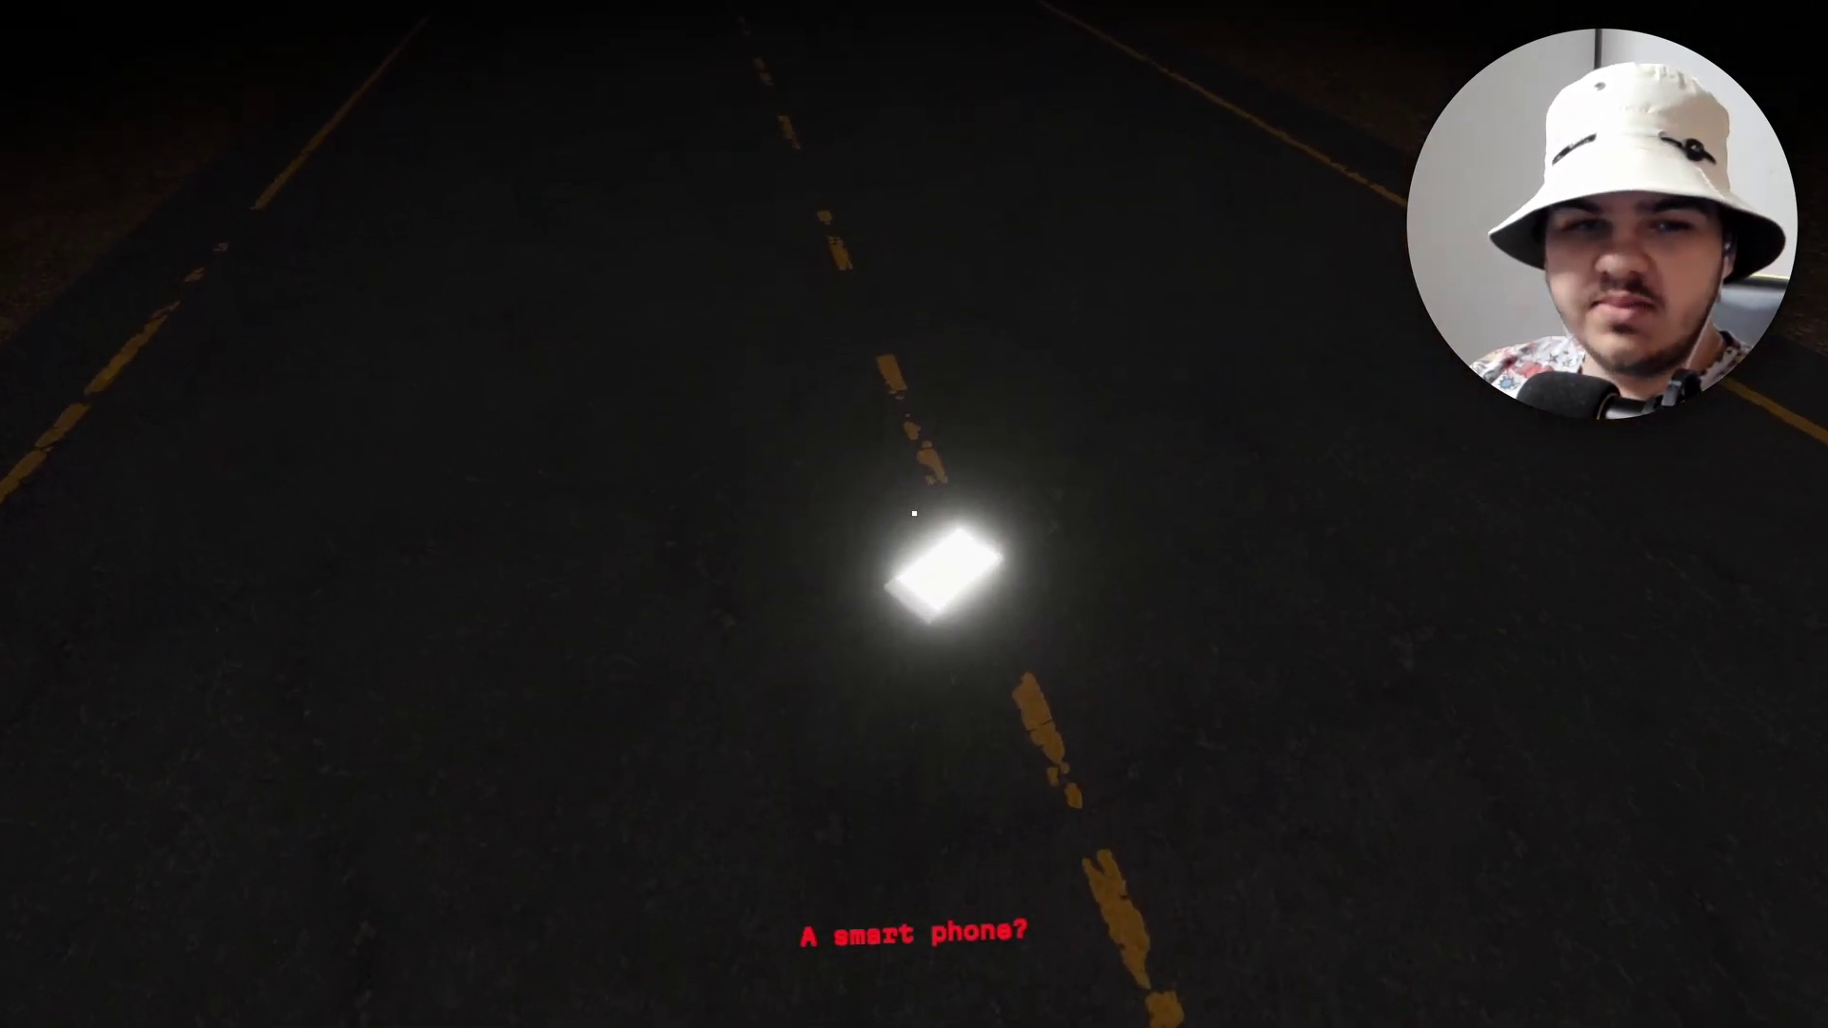
{"action": "key", "text": "w"}
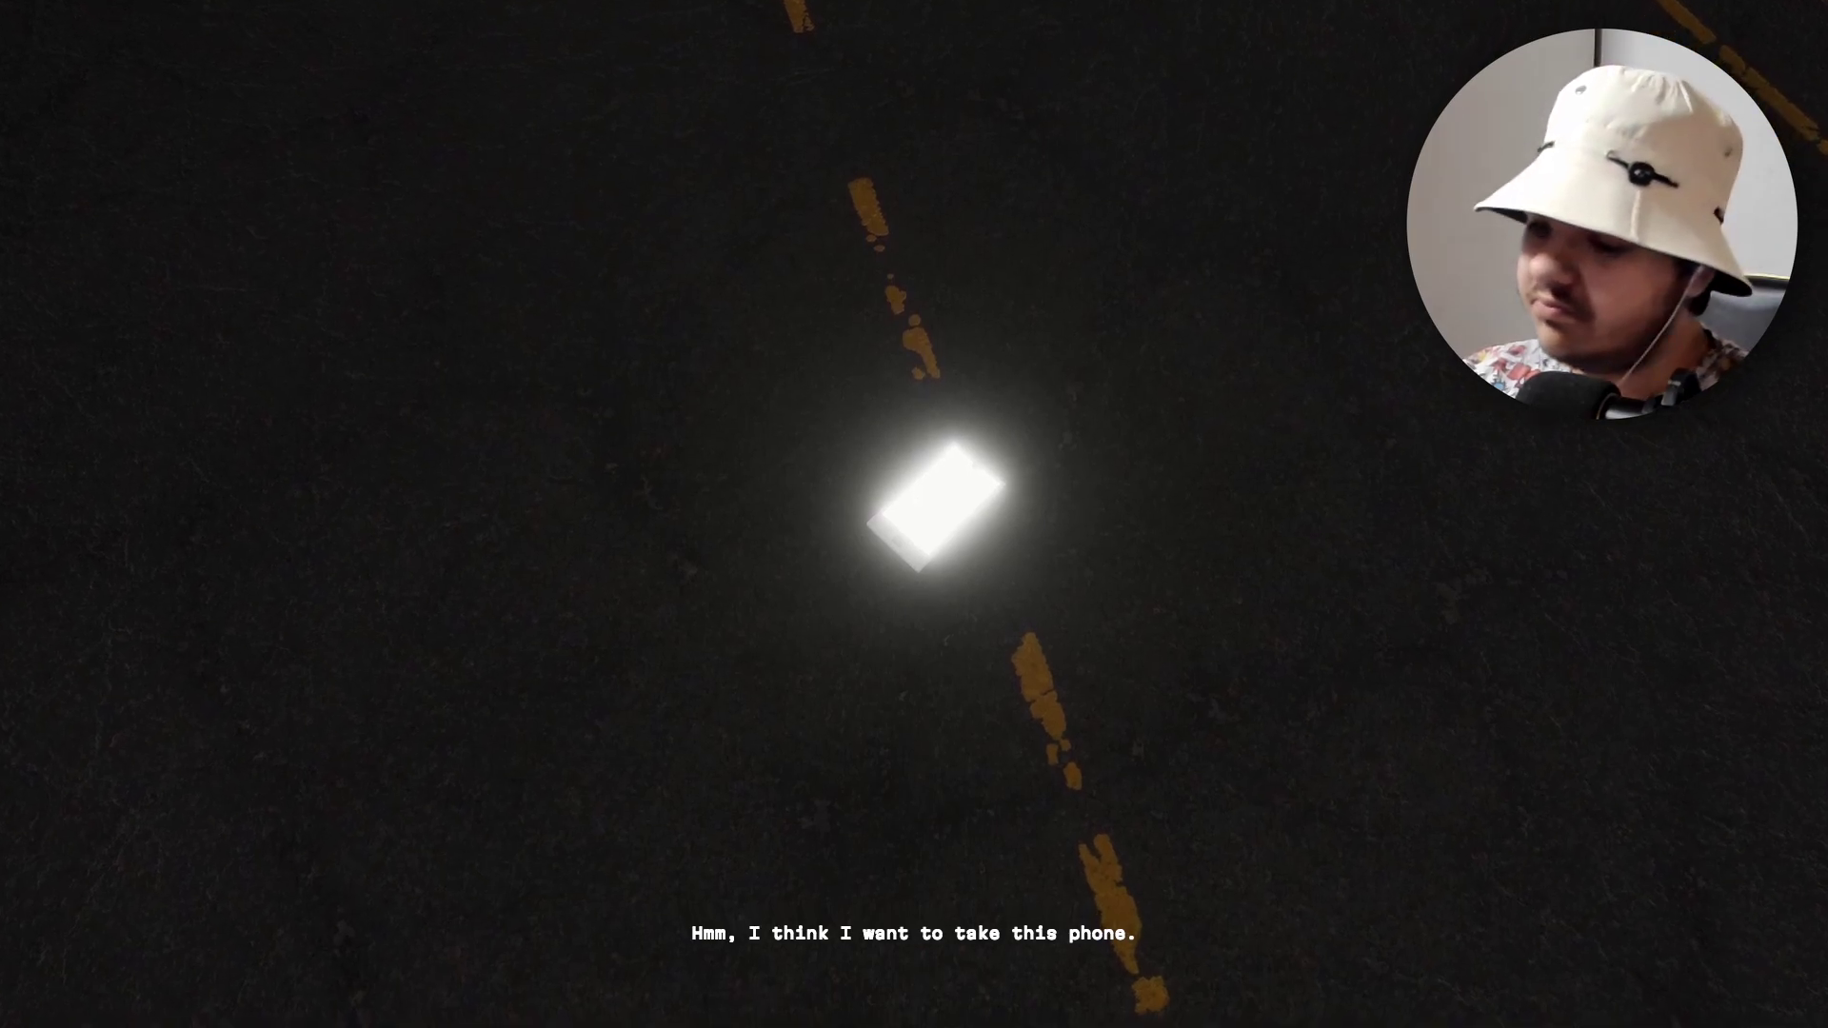
{"action": "left_click", "coordinate": [914, 514]}
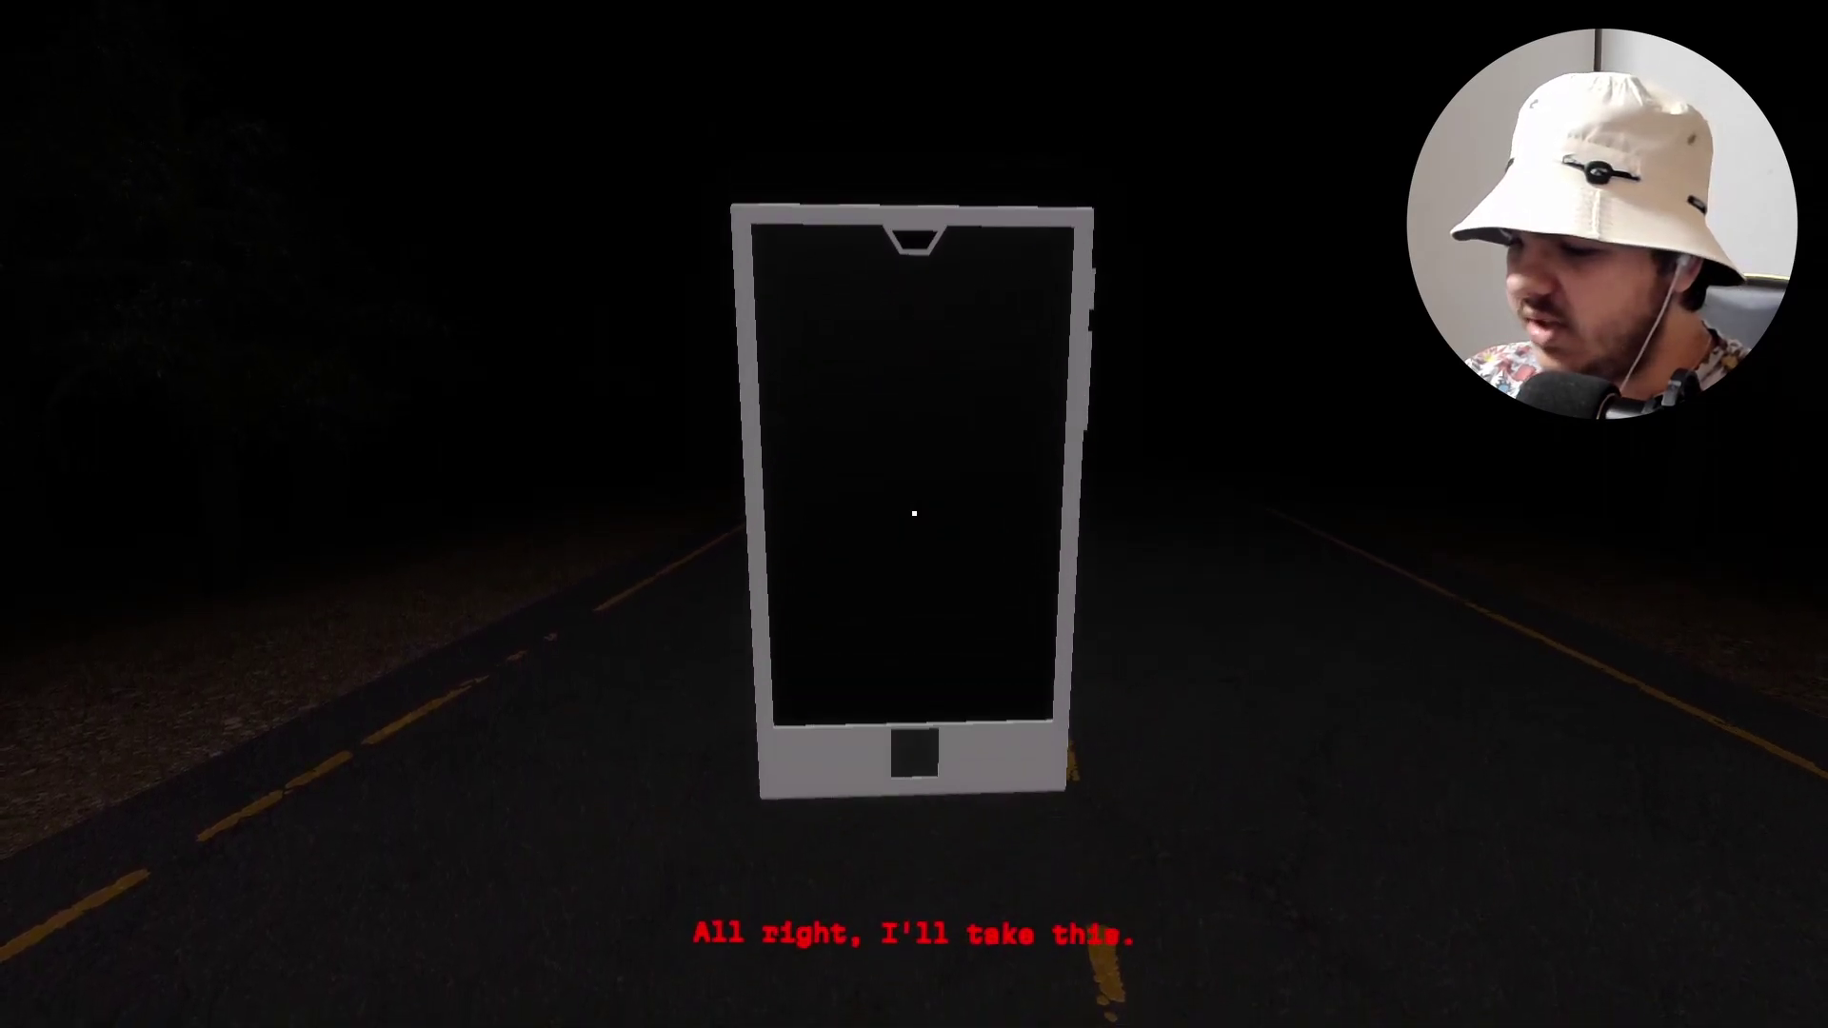
{"action": "key", "text": "w"}
{"action": "key", "text": "w"}
{"action": "key", "text": "w"}
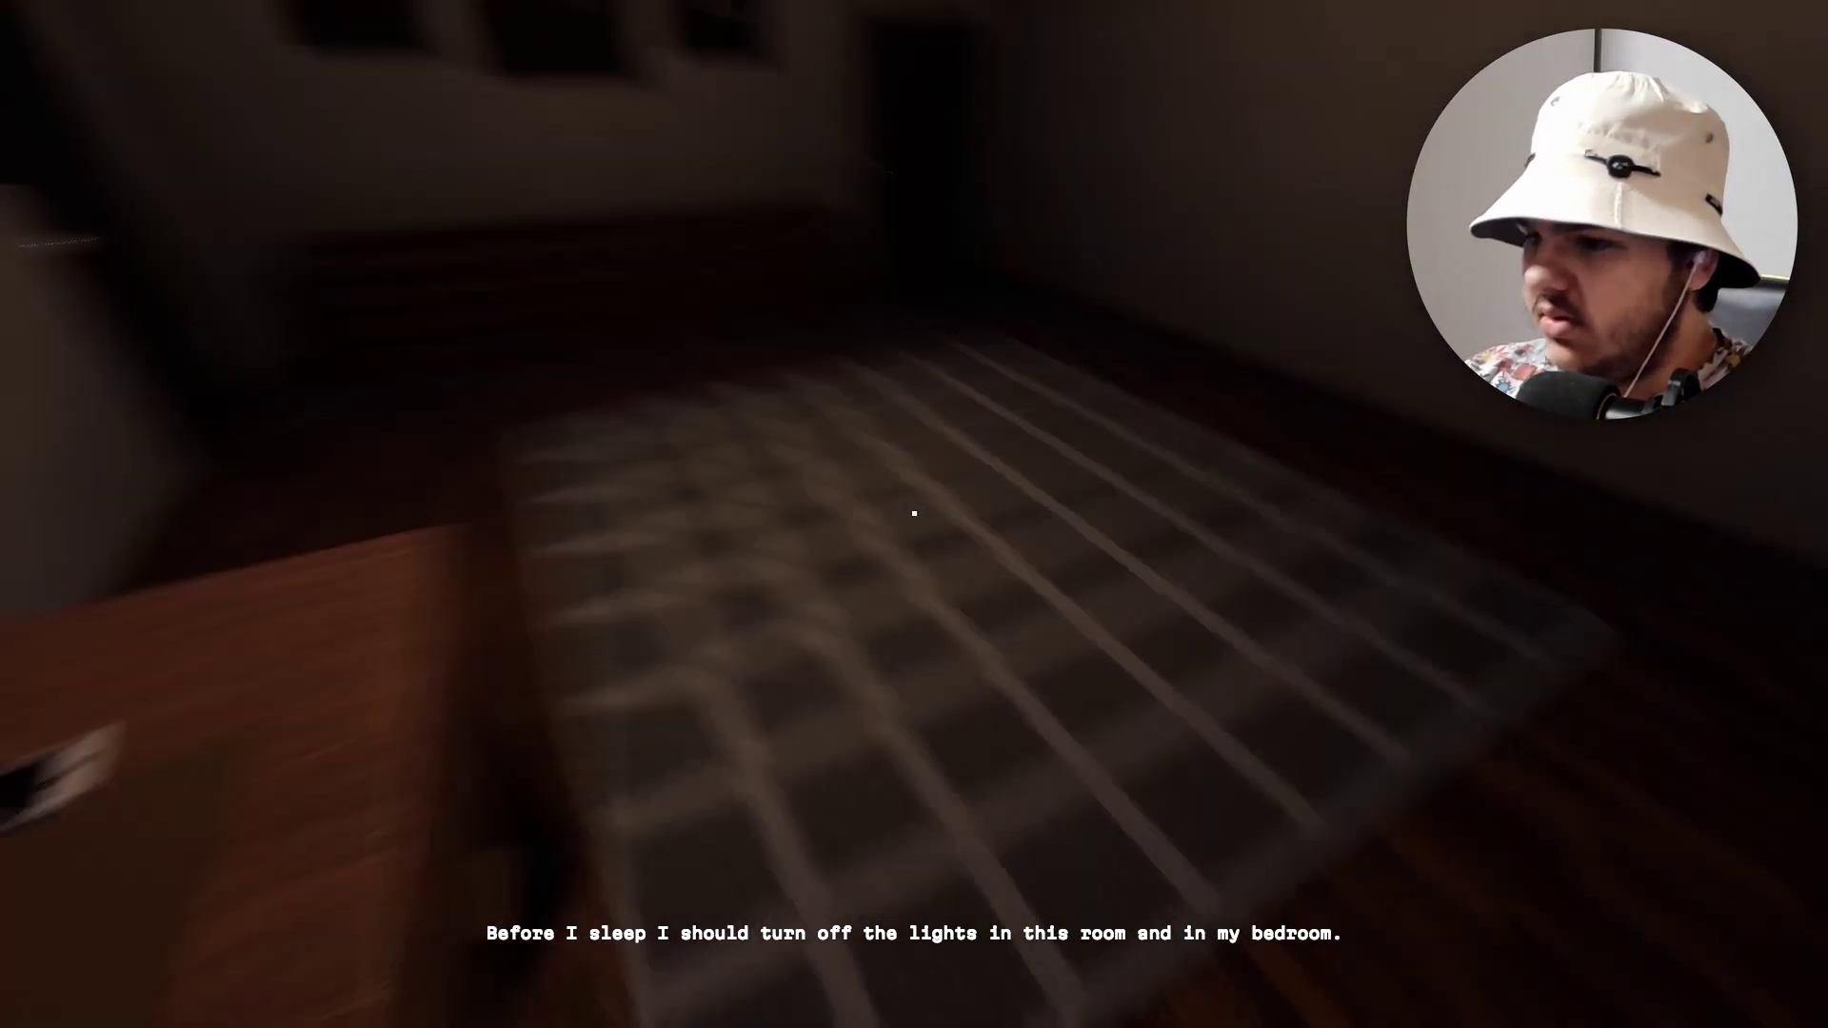
Walk up to the bedroom door and open it.
{"action": "key", "text": "w"}
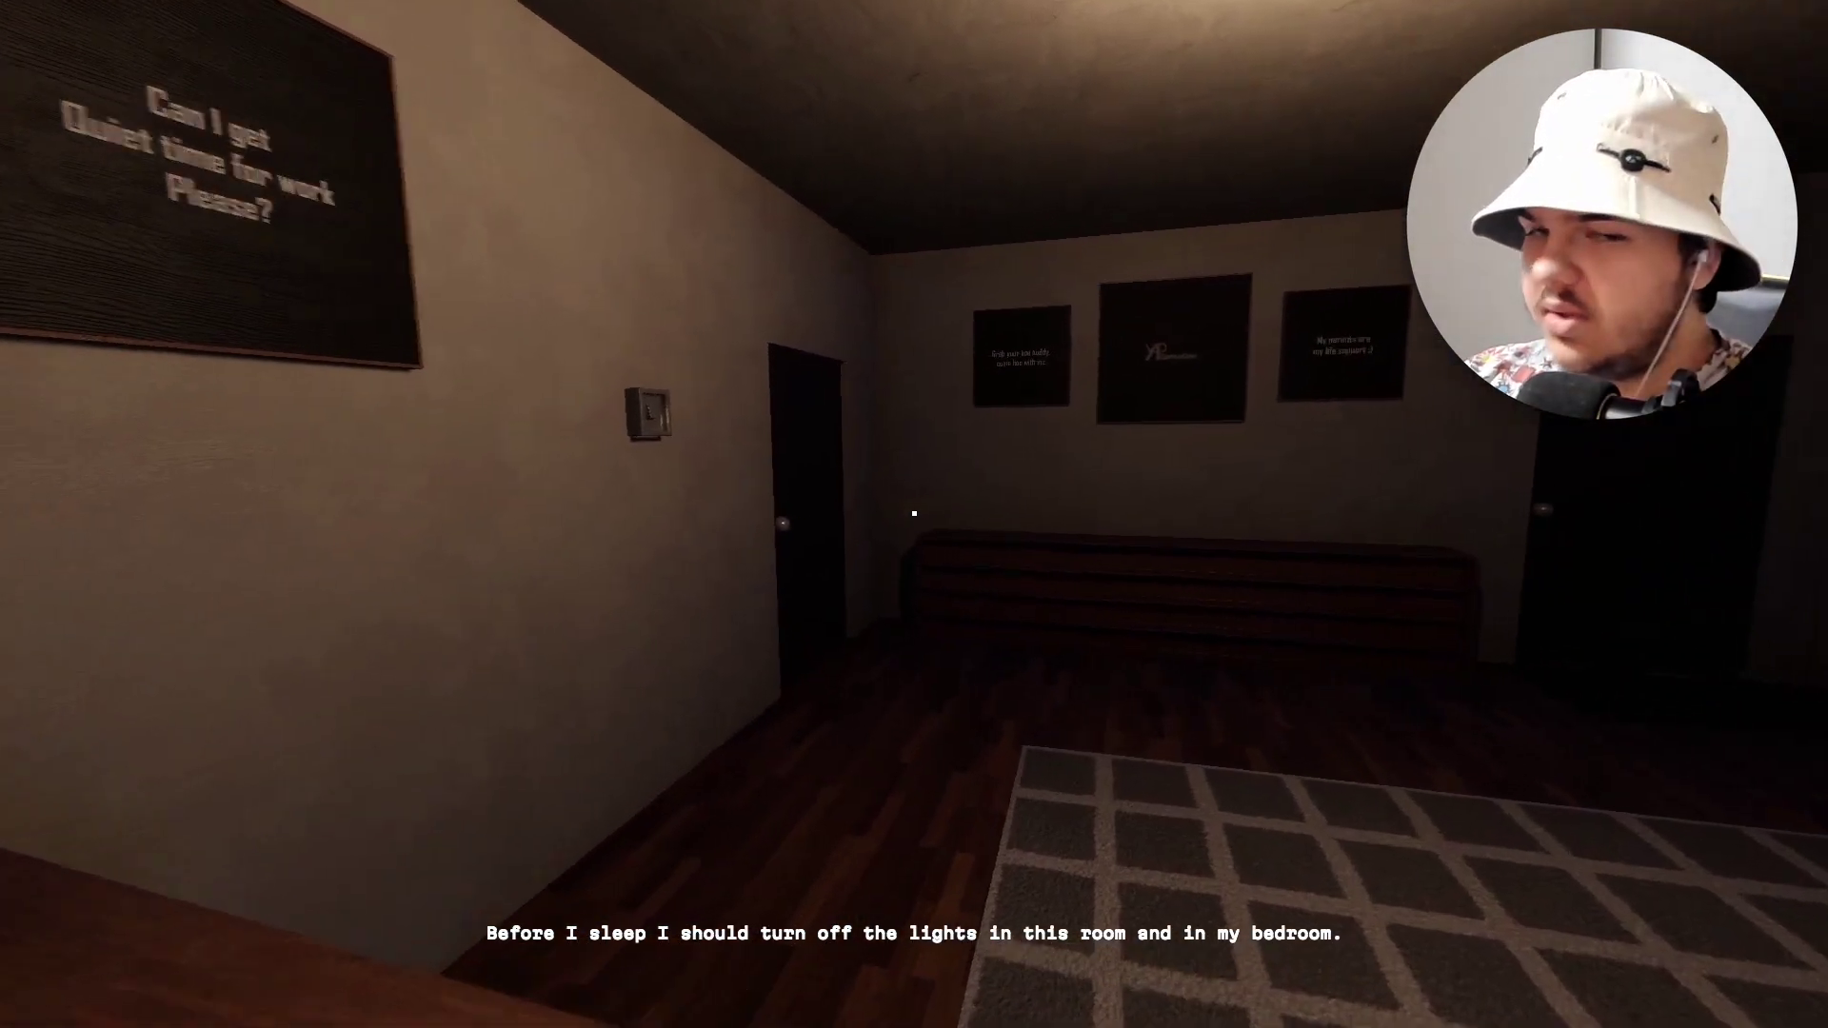
{"action": "key", "text": "w"}
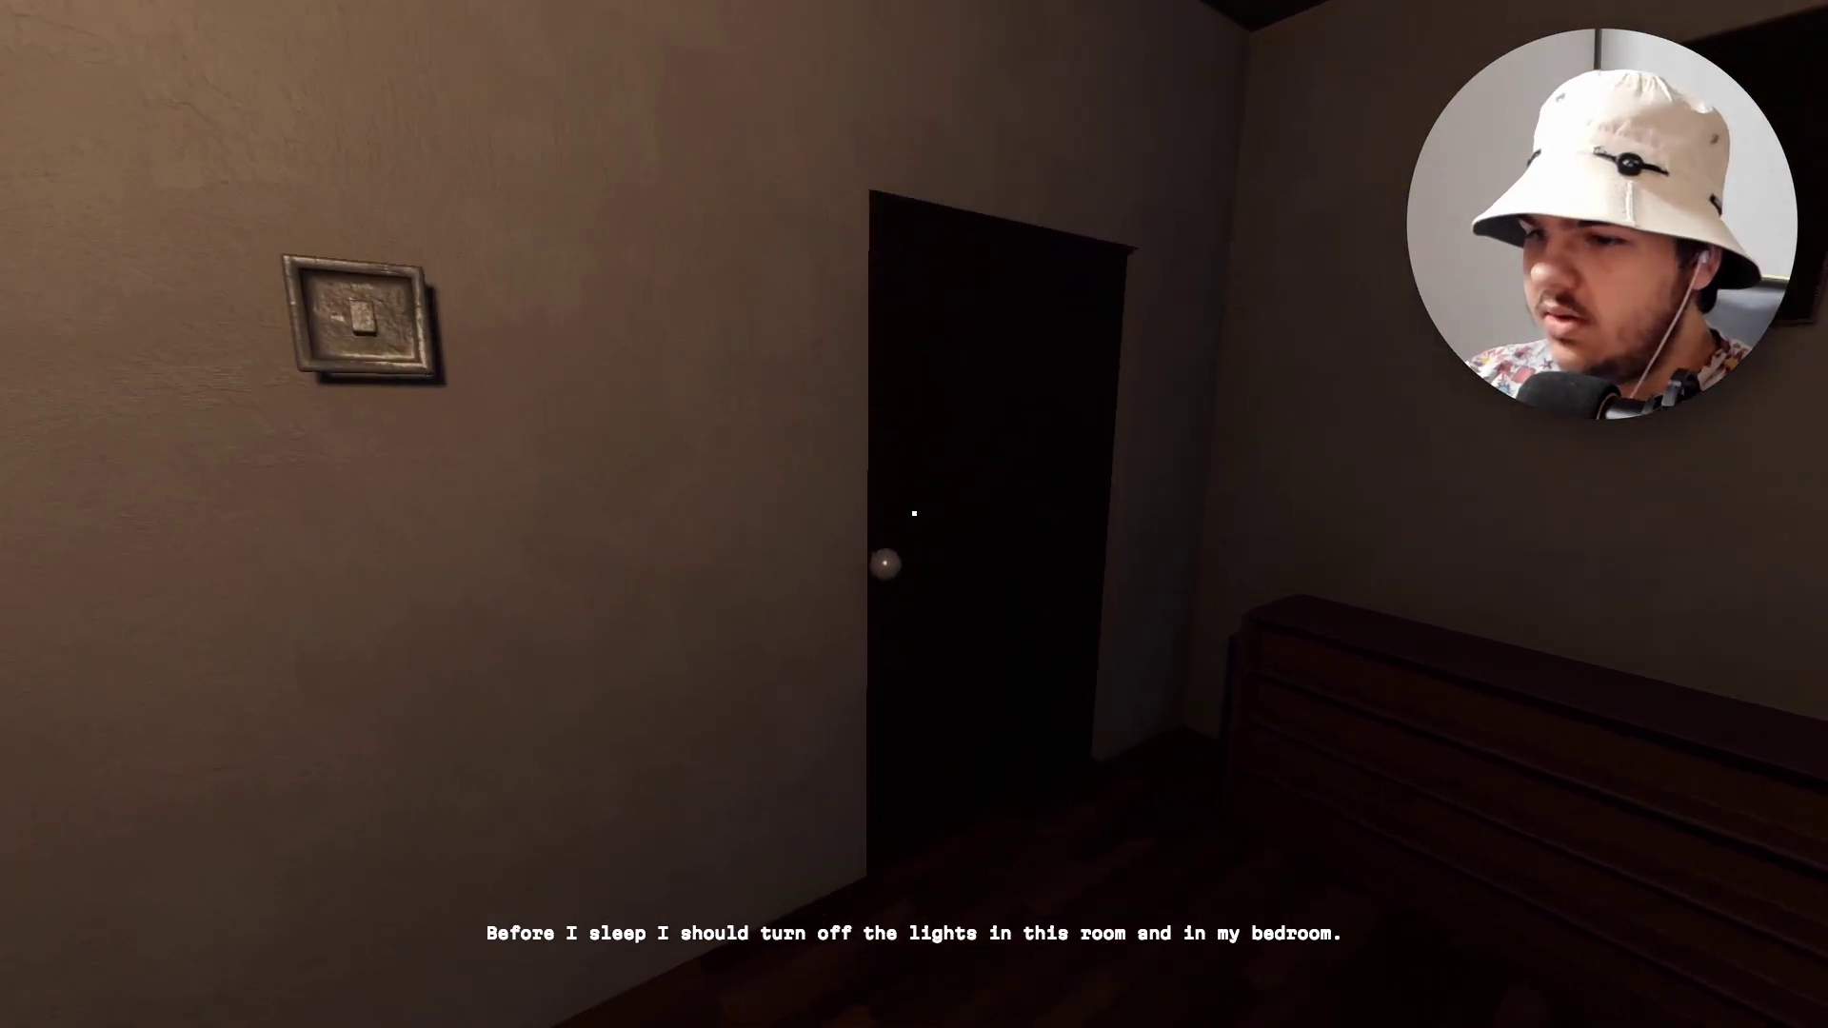
{"action": "key", "text": "w"}
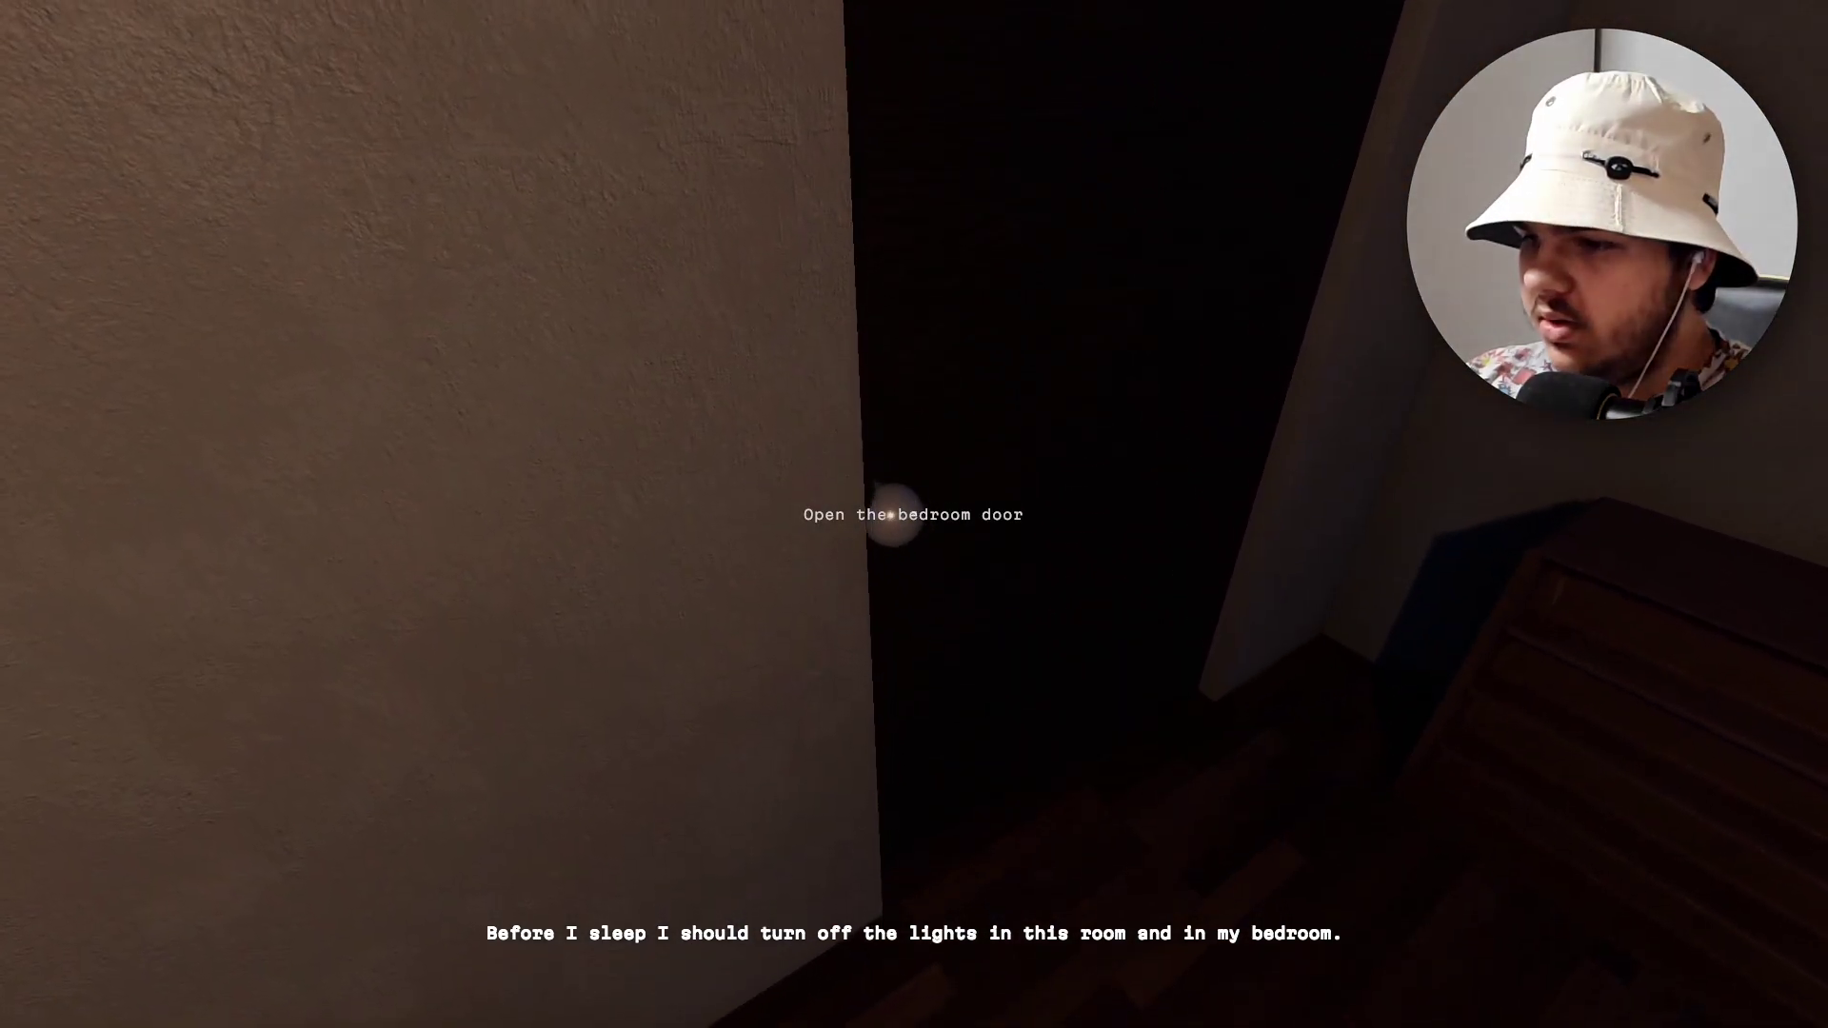
{"action": "left_click", "coordinate": [900, 528]}
Switch off the hallway light, close the bedroom door, and switch off the bedroom light.
{"action": "key", "text": "w"}
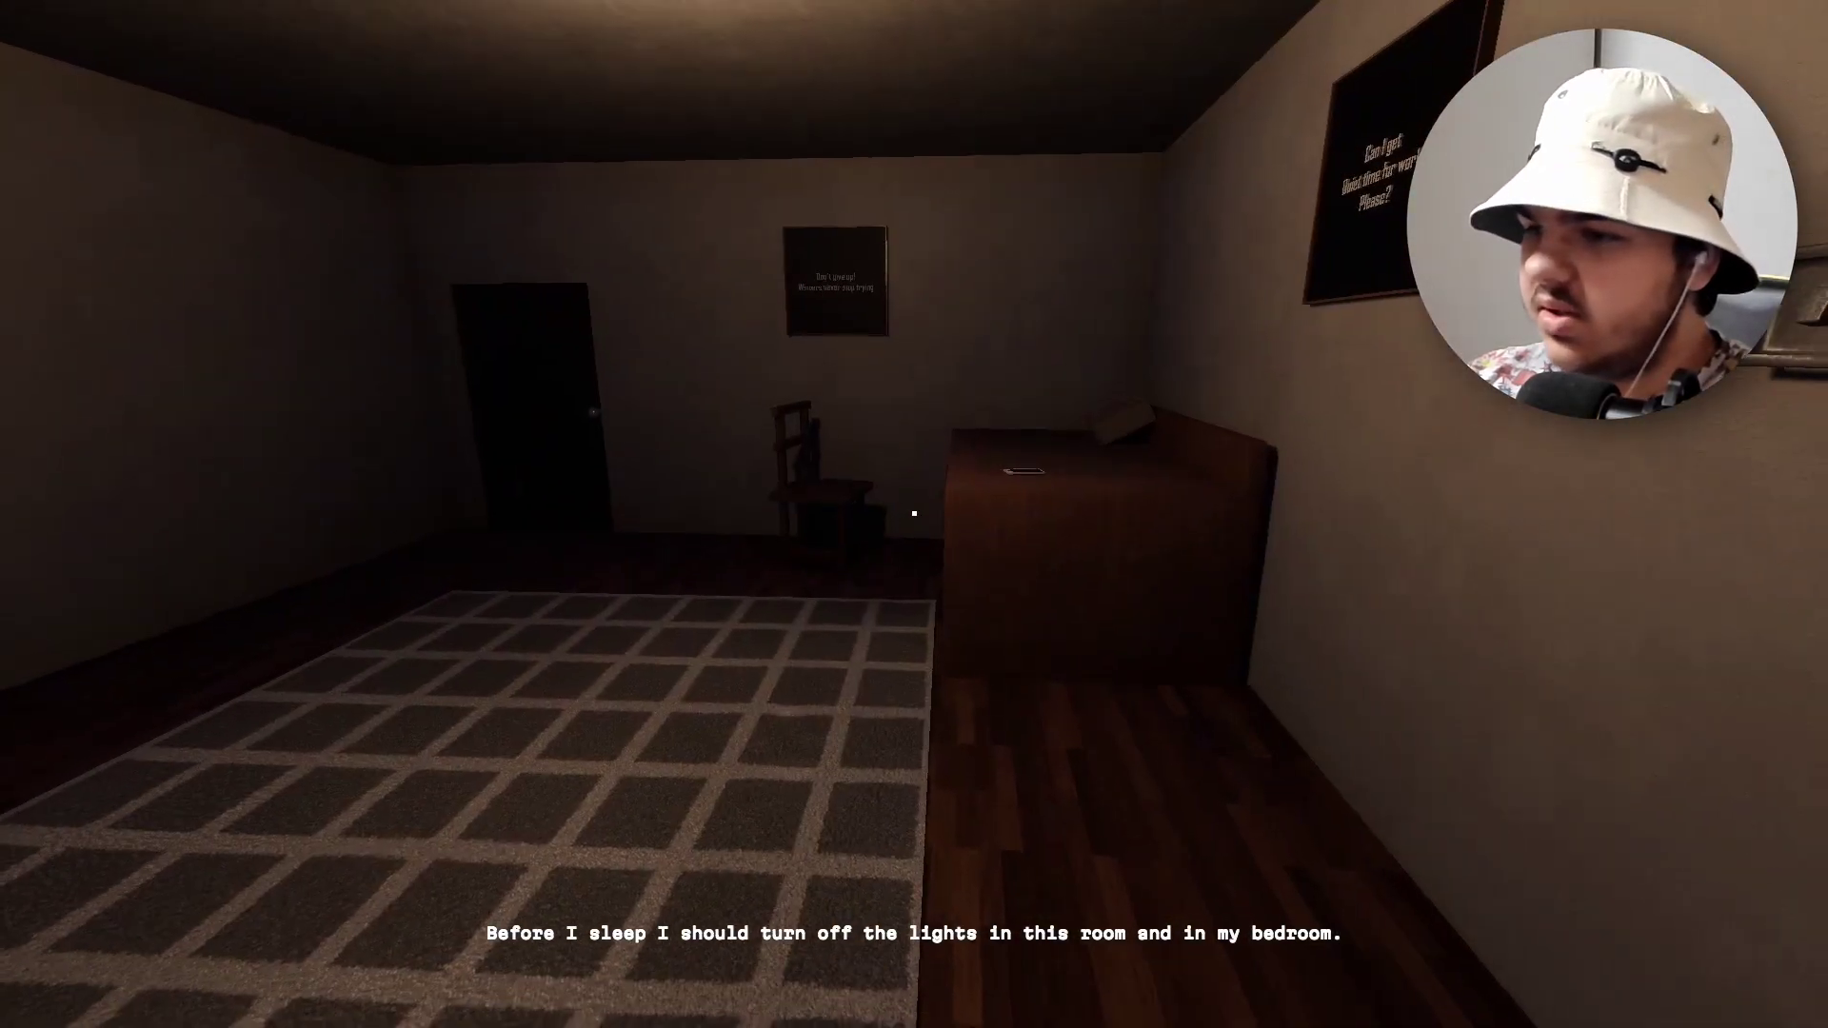
{"action": "key", "text": "w"}
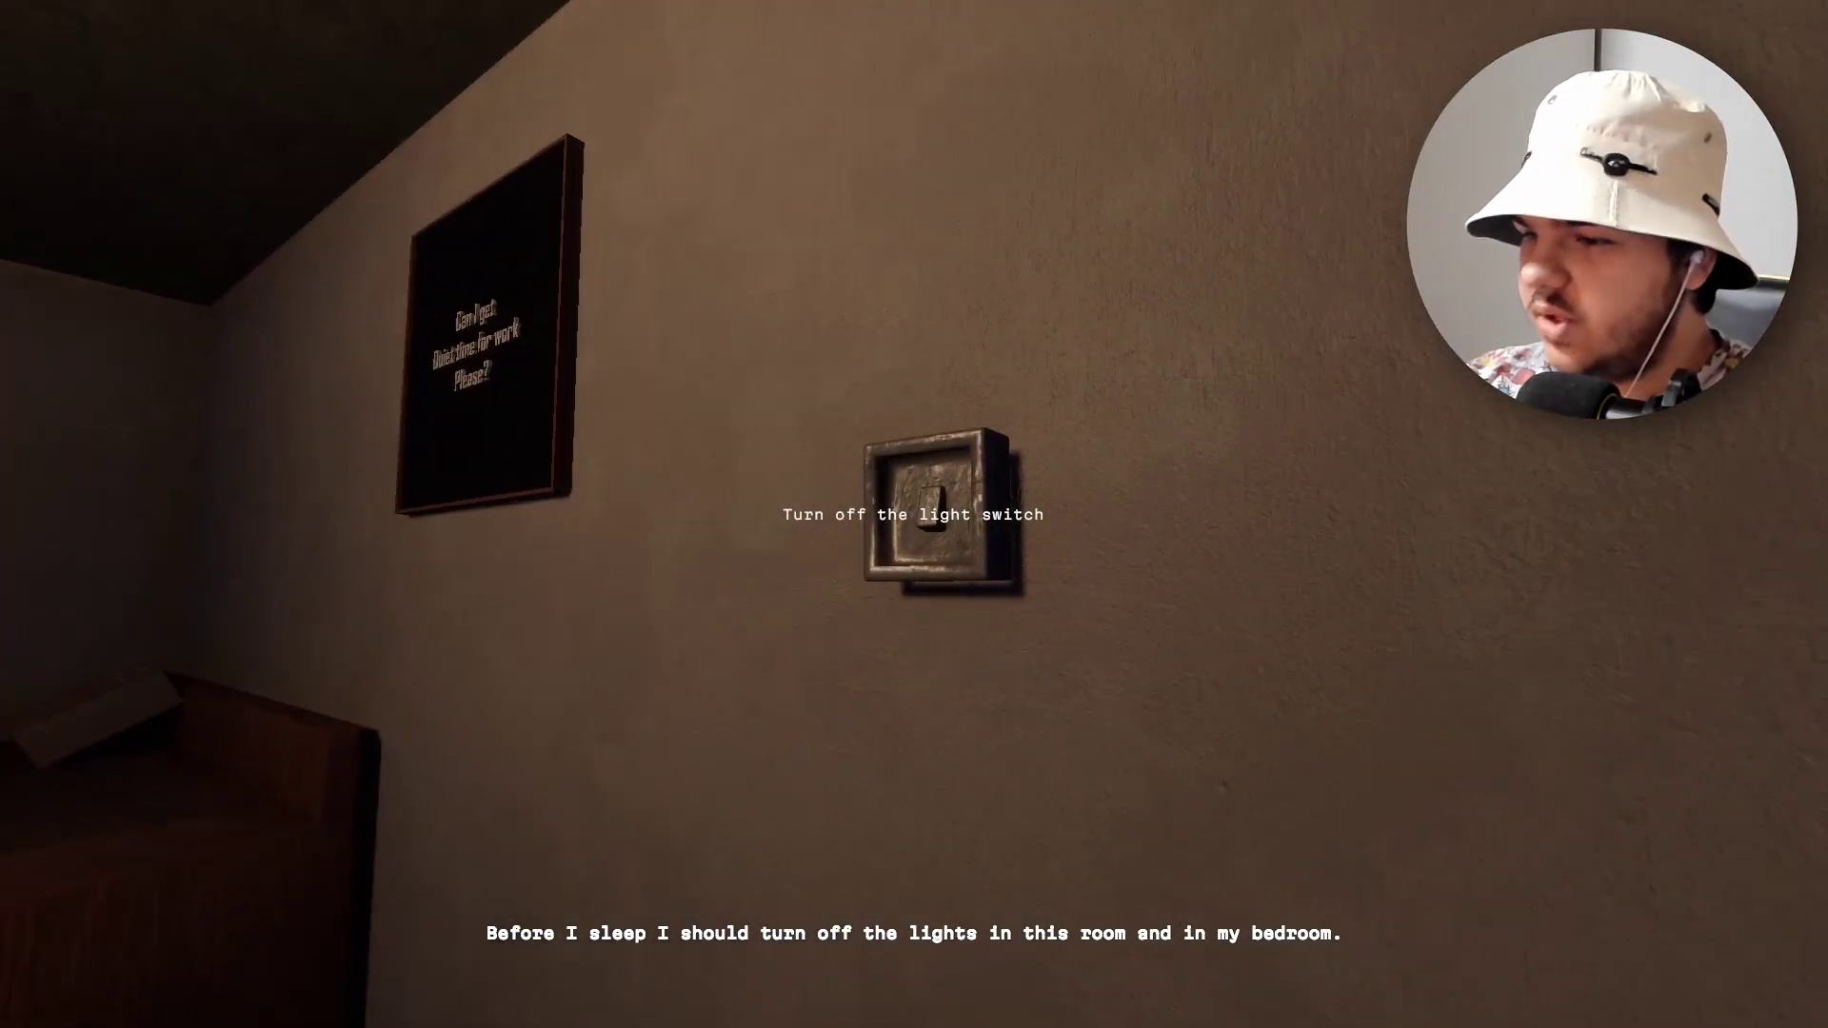
{"action": "left_click", "coordinate": [913, 514]}
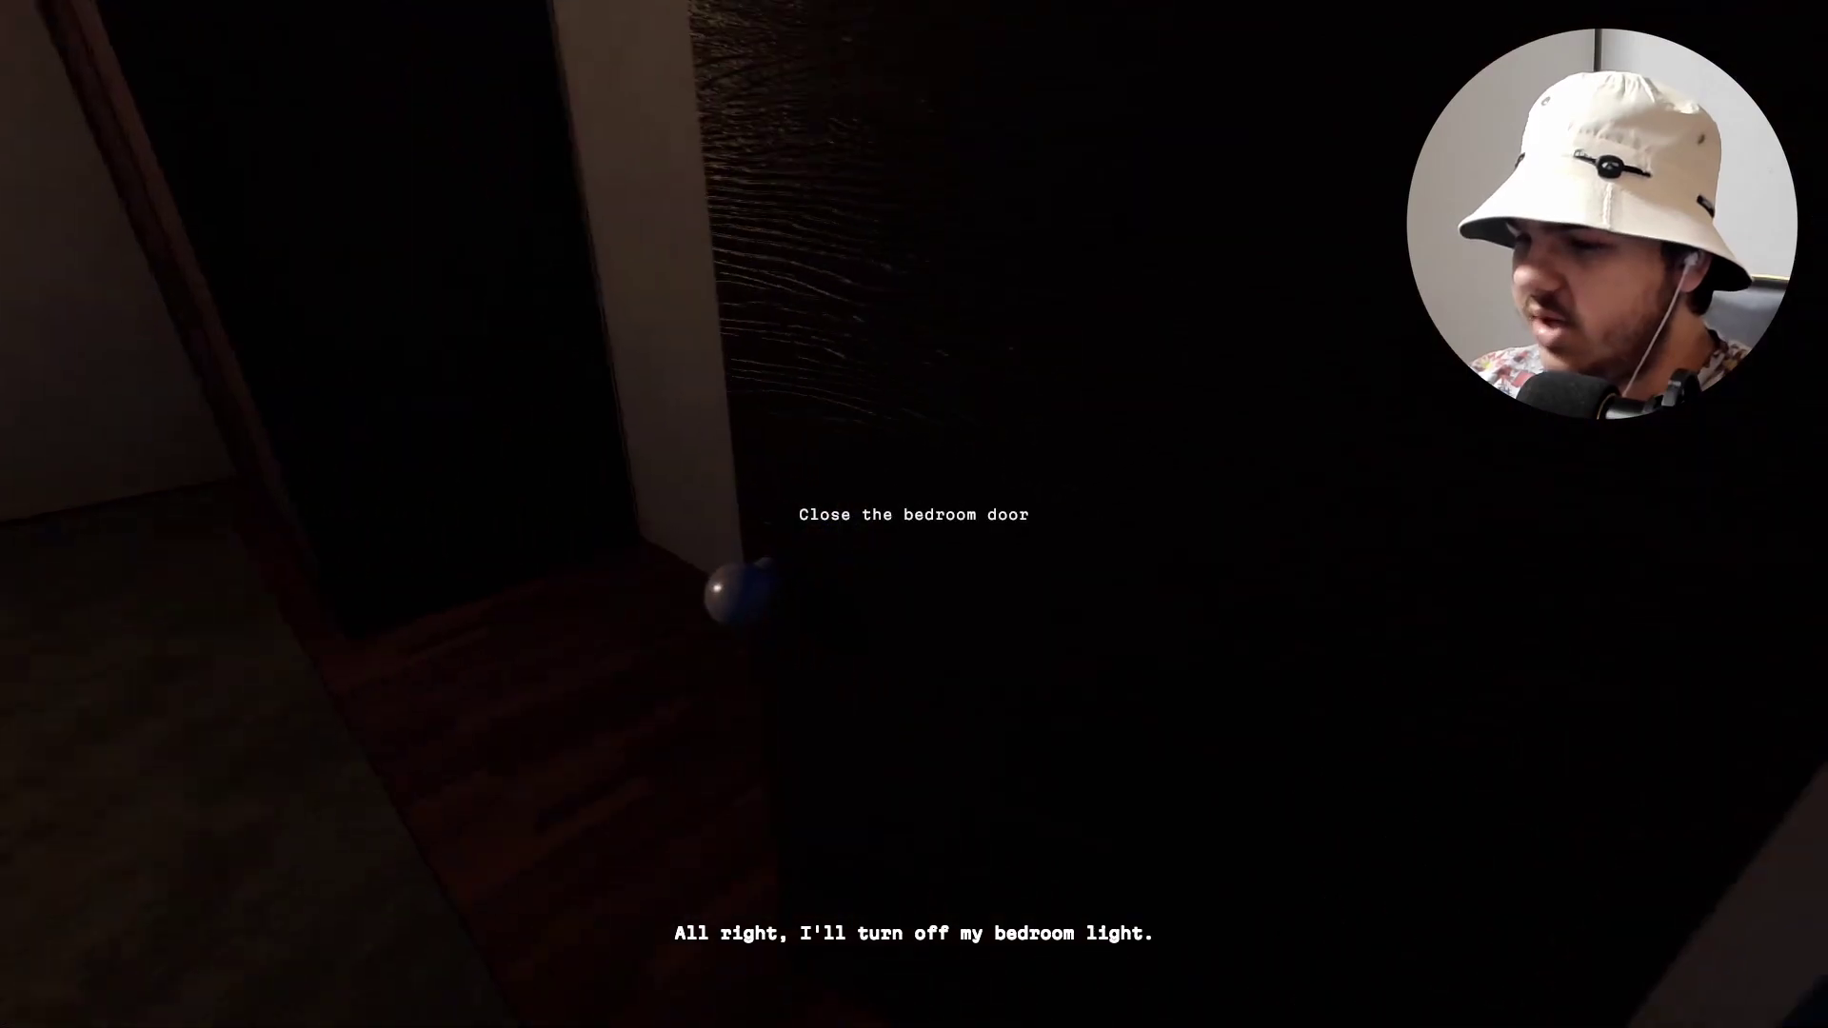
{"action": "left_click", "coordinate": [914, 515]}
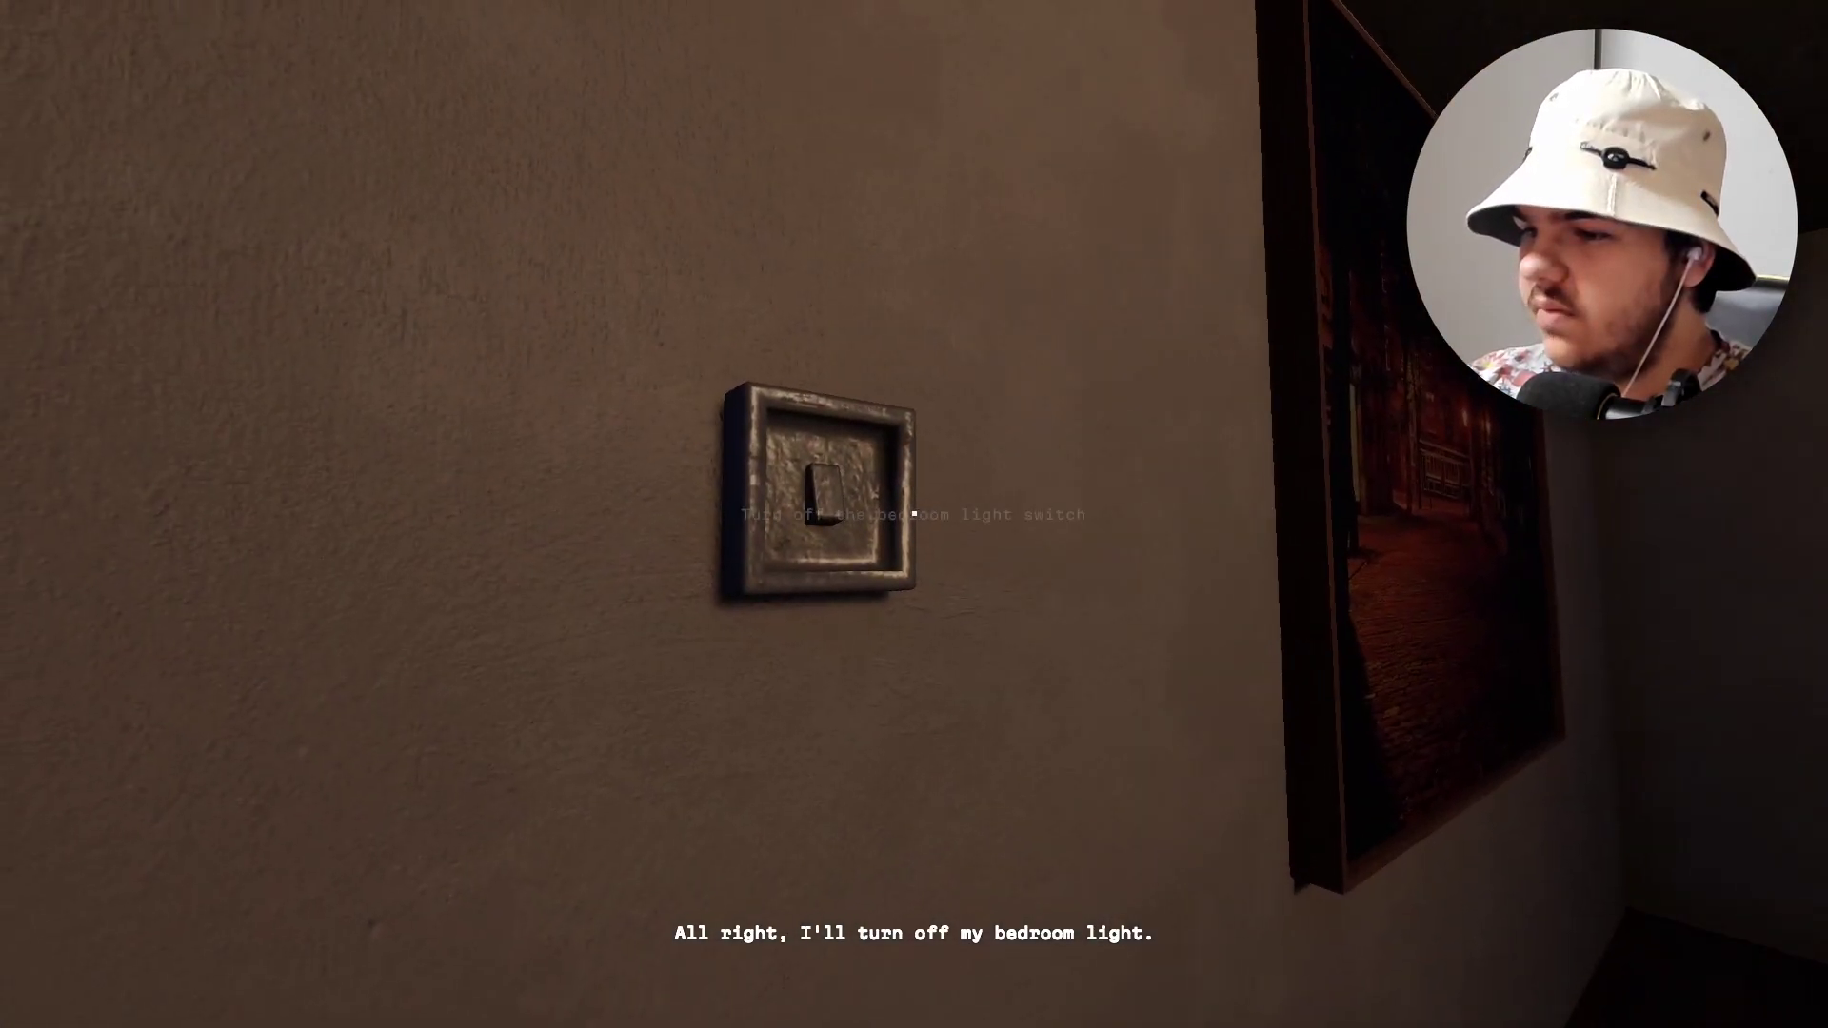
{"action": "left_click", "coordinate": [914, 513]}
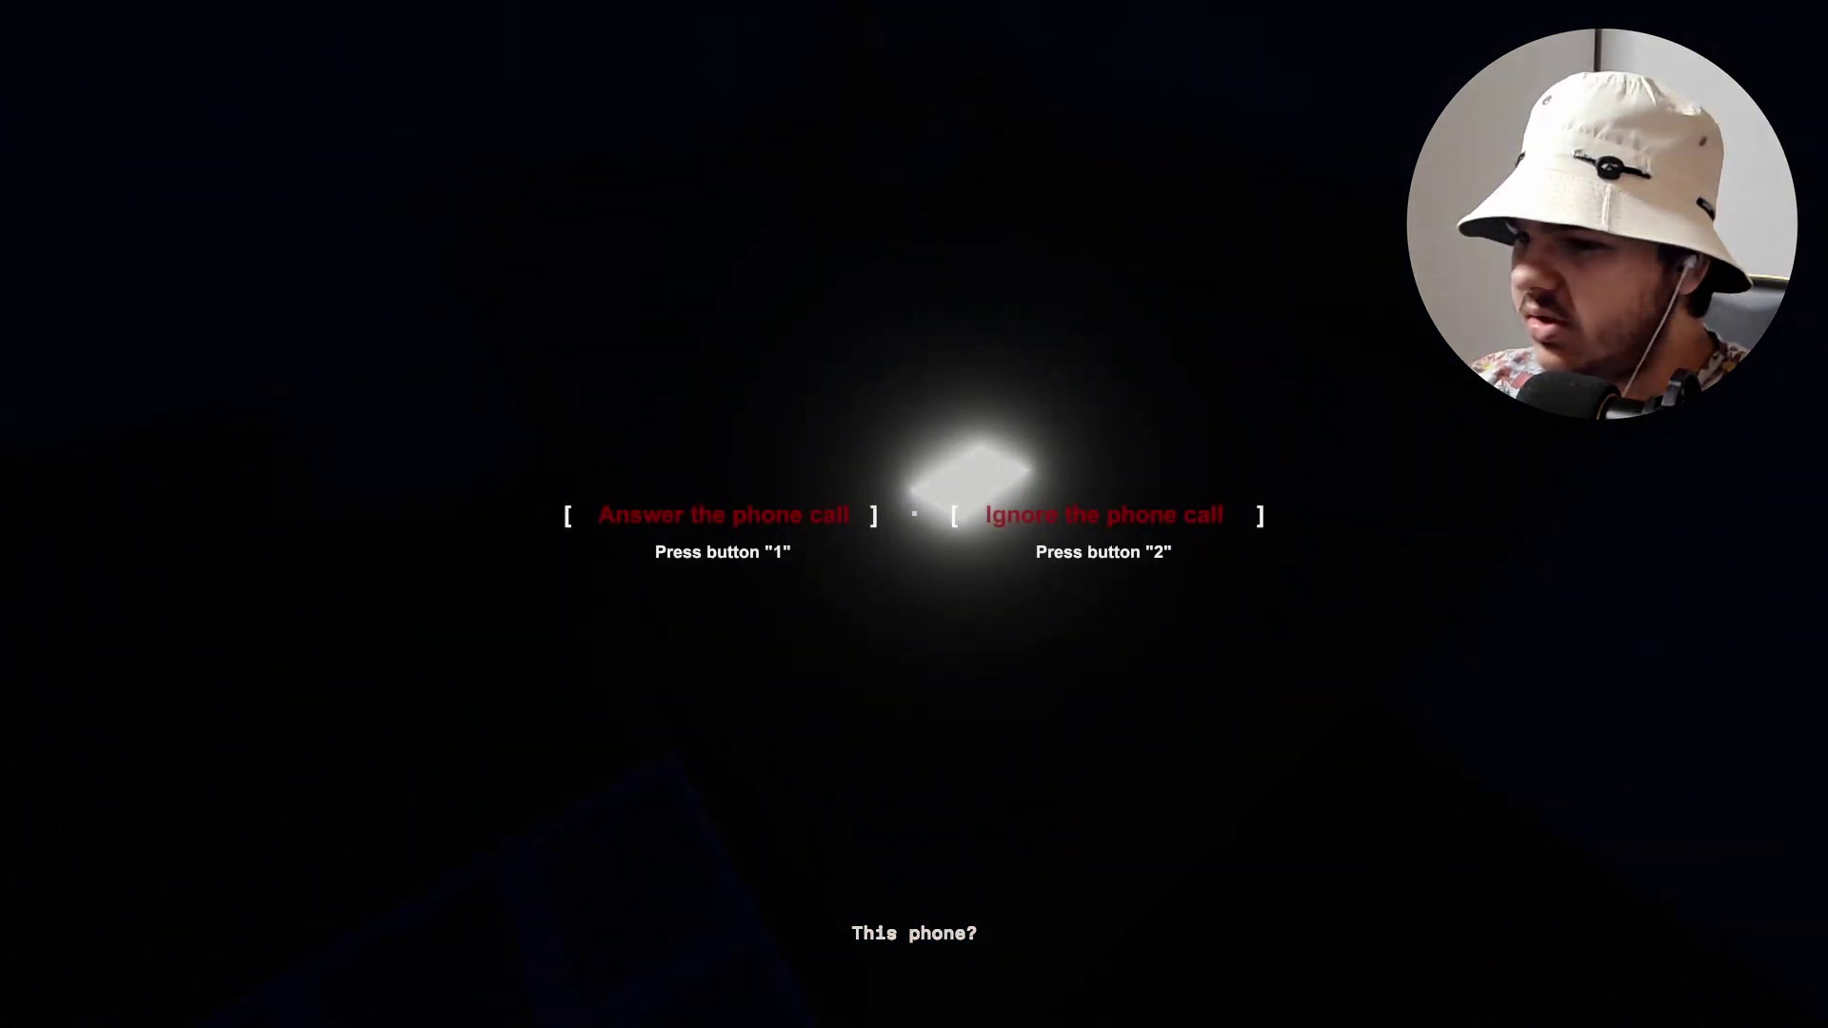
Answer the late-night phone call with option 1.
{"action": "key", "text": "1"}
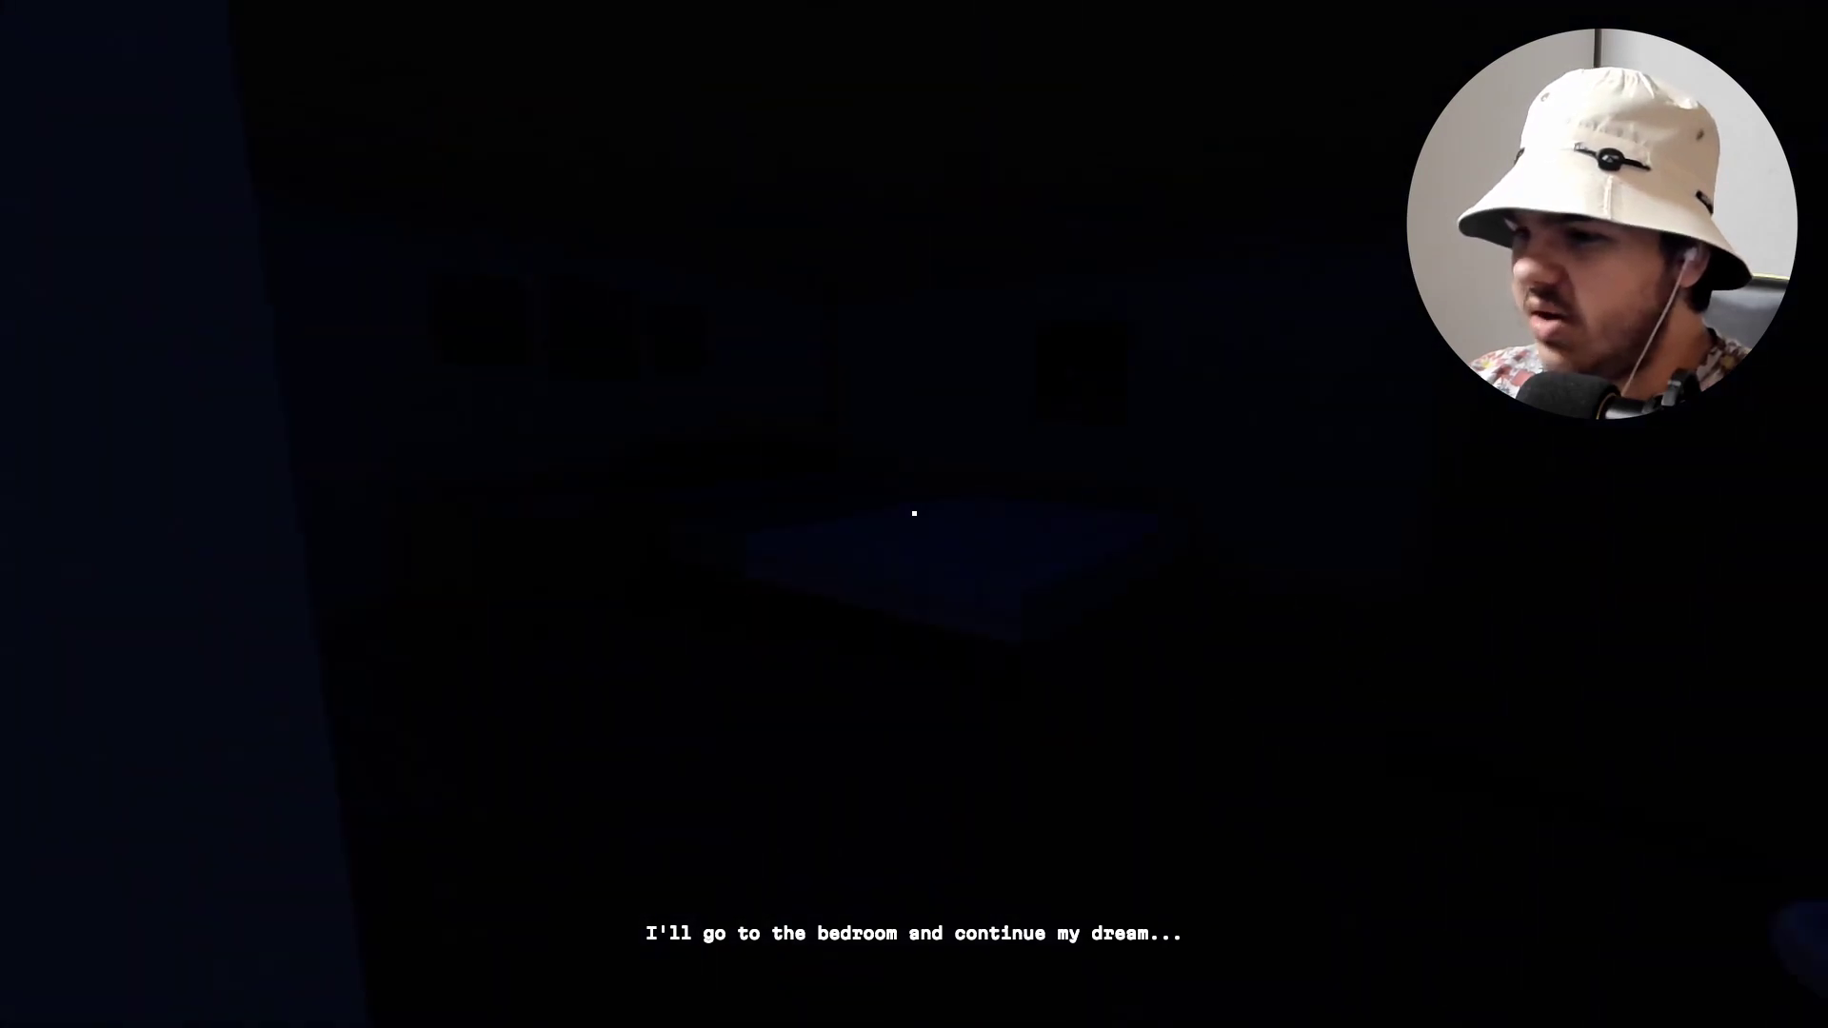
Lie down in bed, then open the doors through the dark house and the dim tiled room.
{"action": "key", "text": "w"}
{"action": "key", "text": "w"}
{"action": "left_click", "coordinate": [914, 515]}
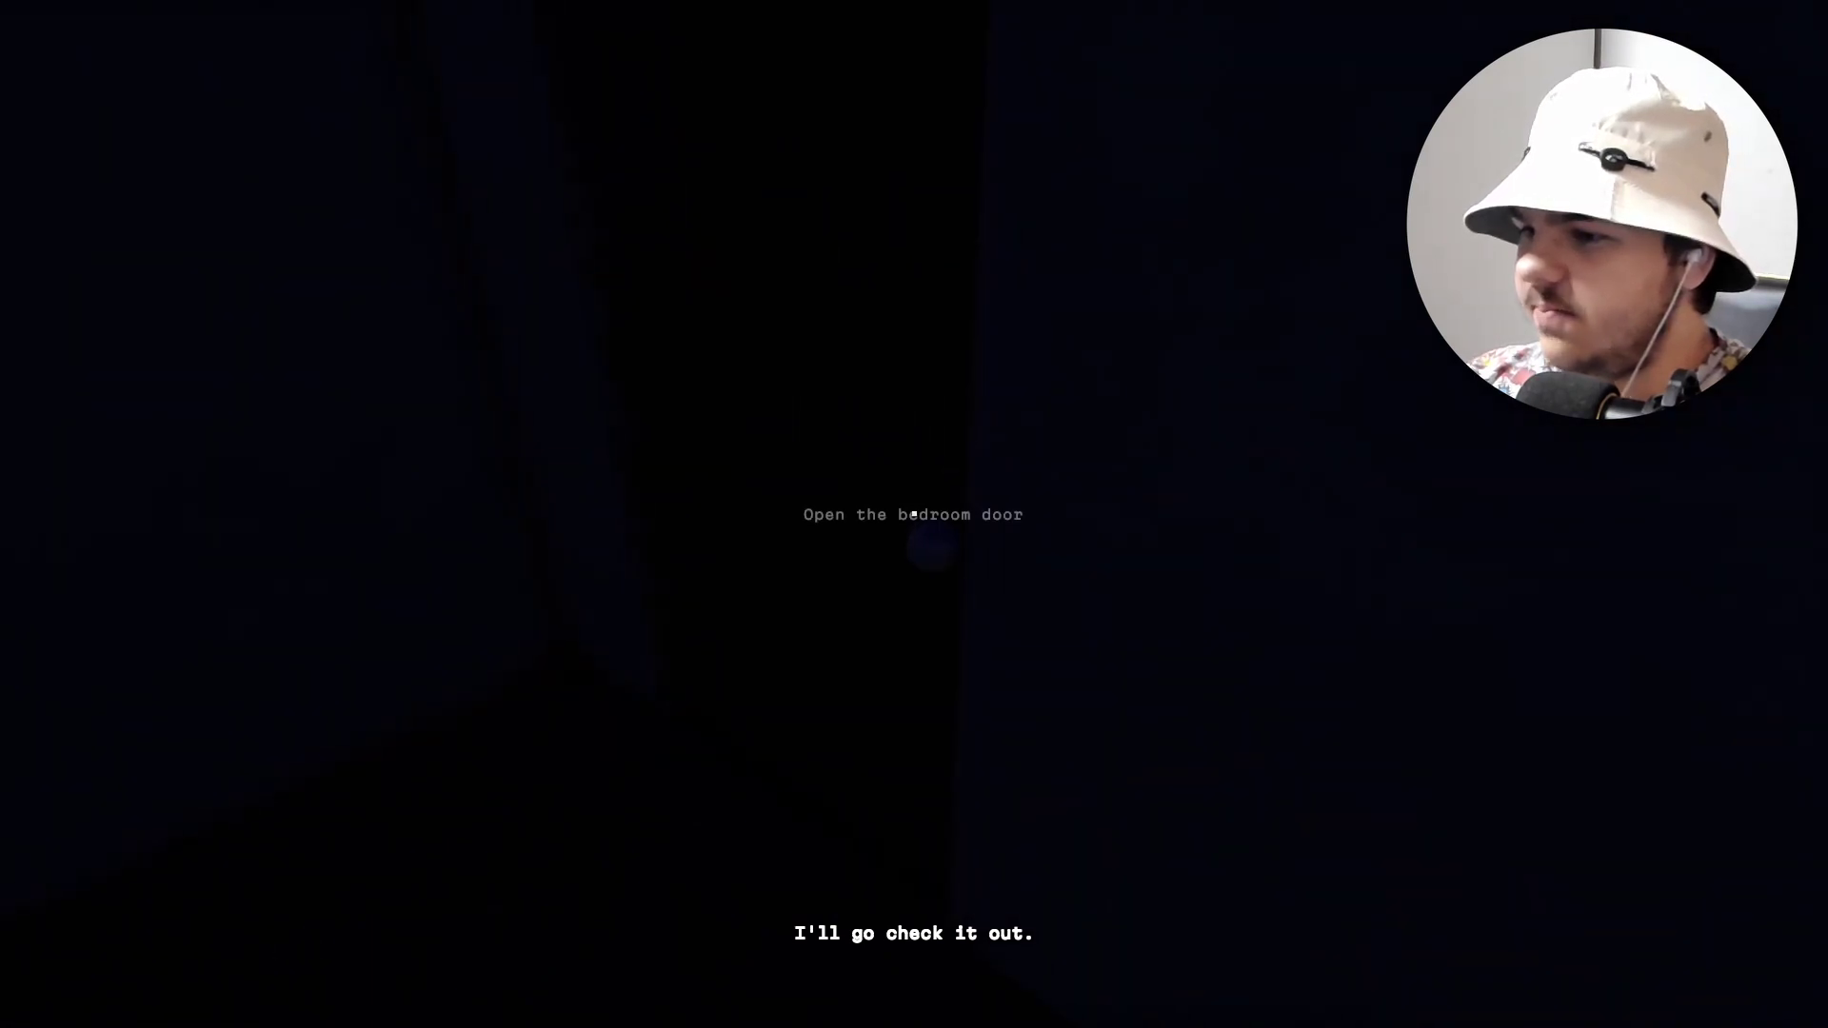
{"action": "left_click", "coordinate": [914, 512]}
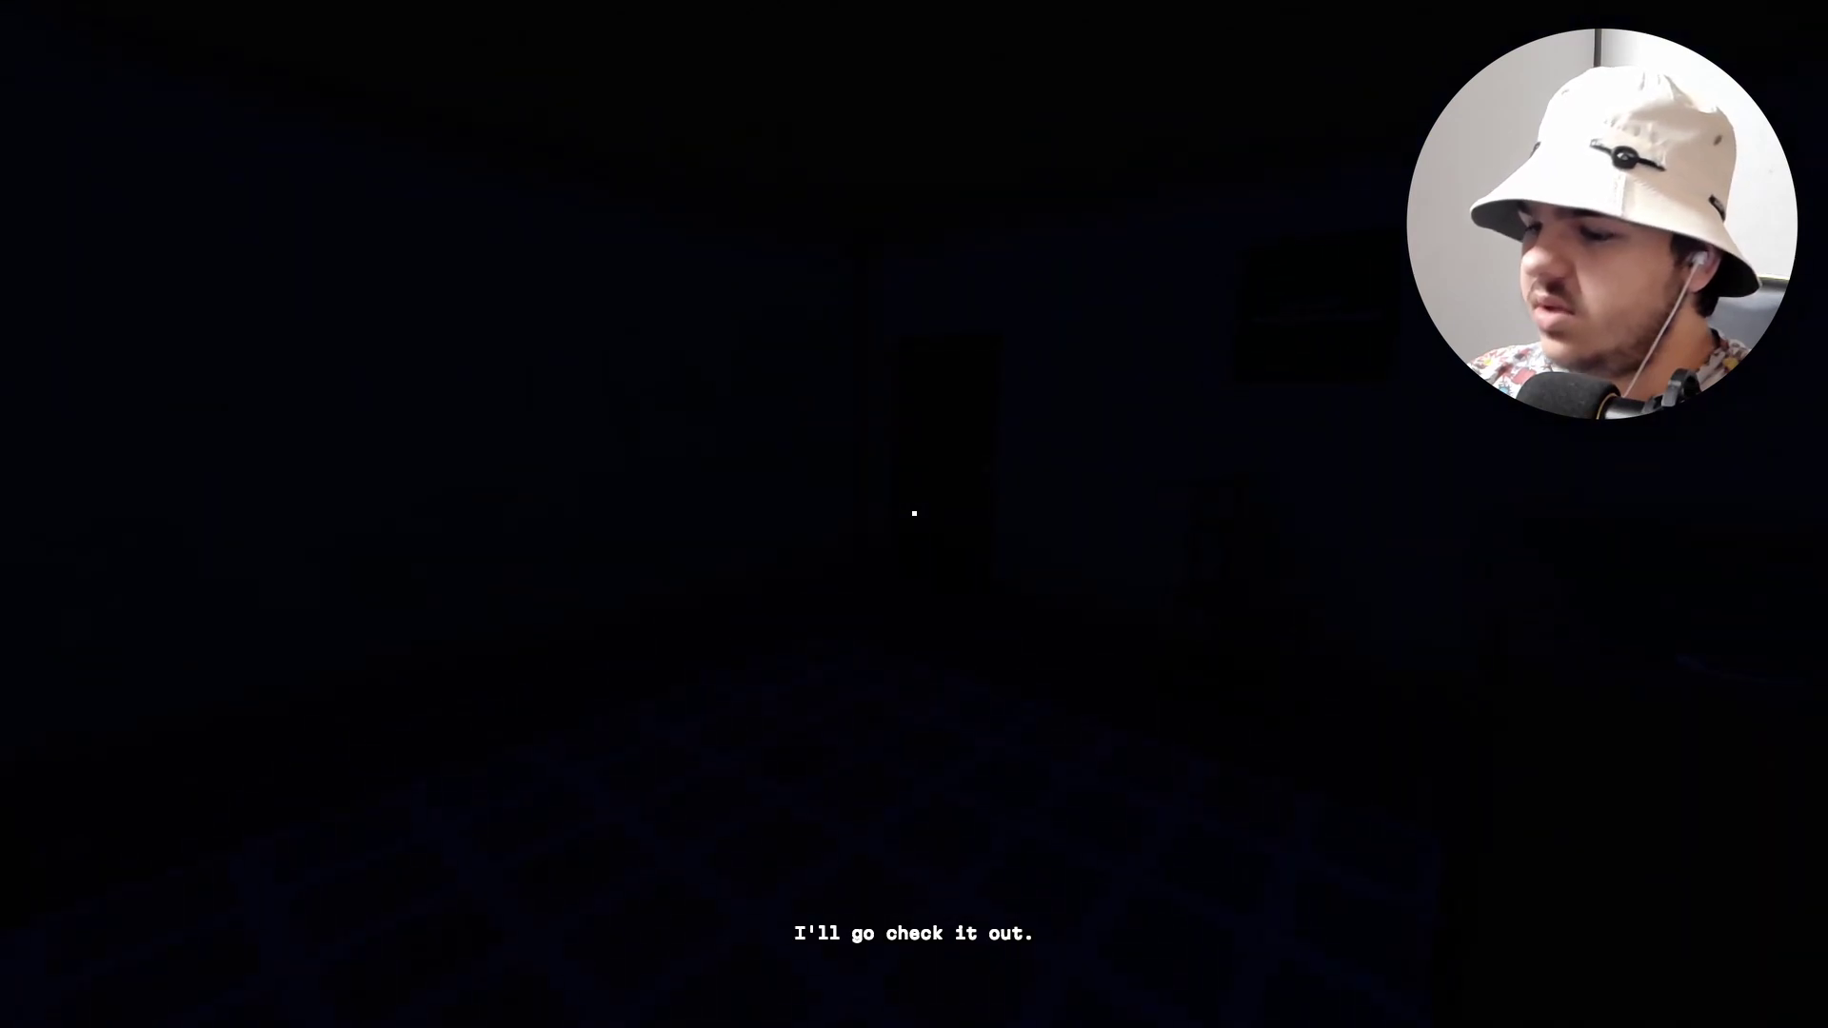
{"action": "key", "text": "w"}
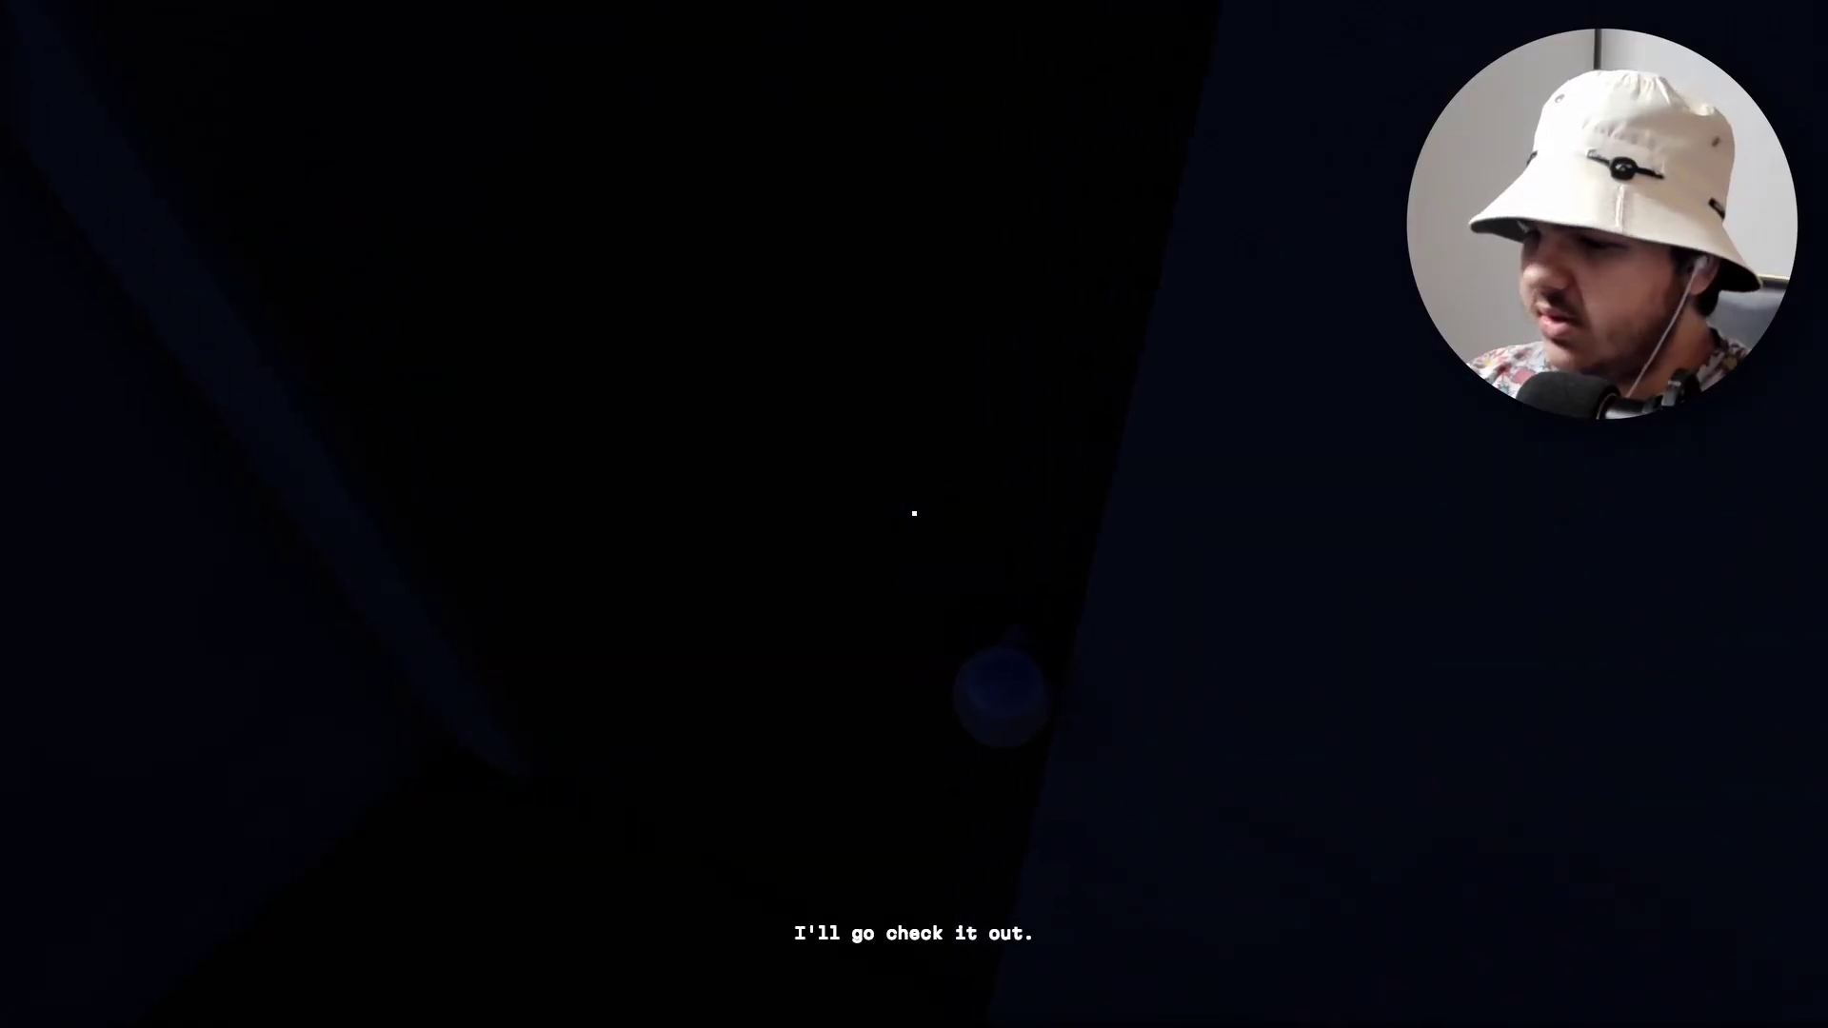
{"action": "left_click", "coordinate": [914, 512]}
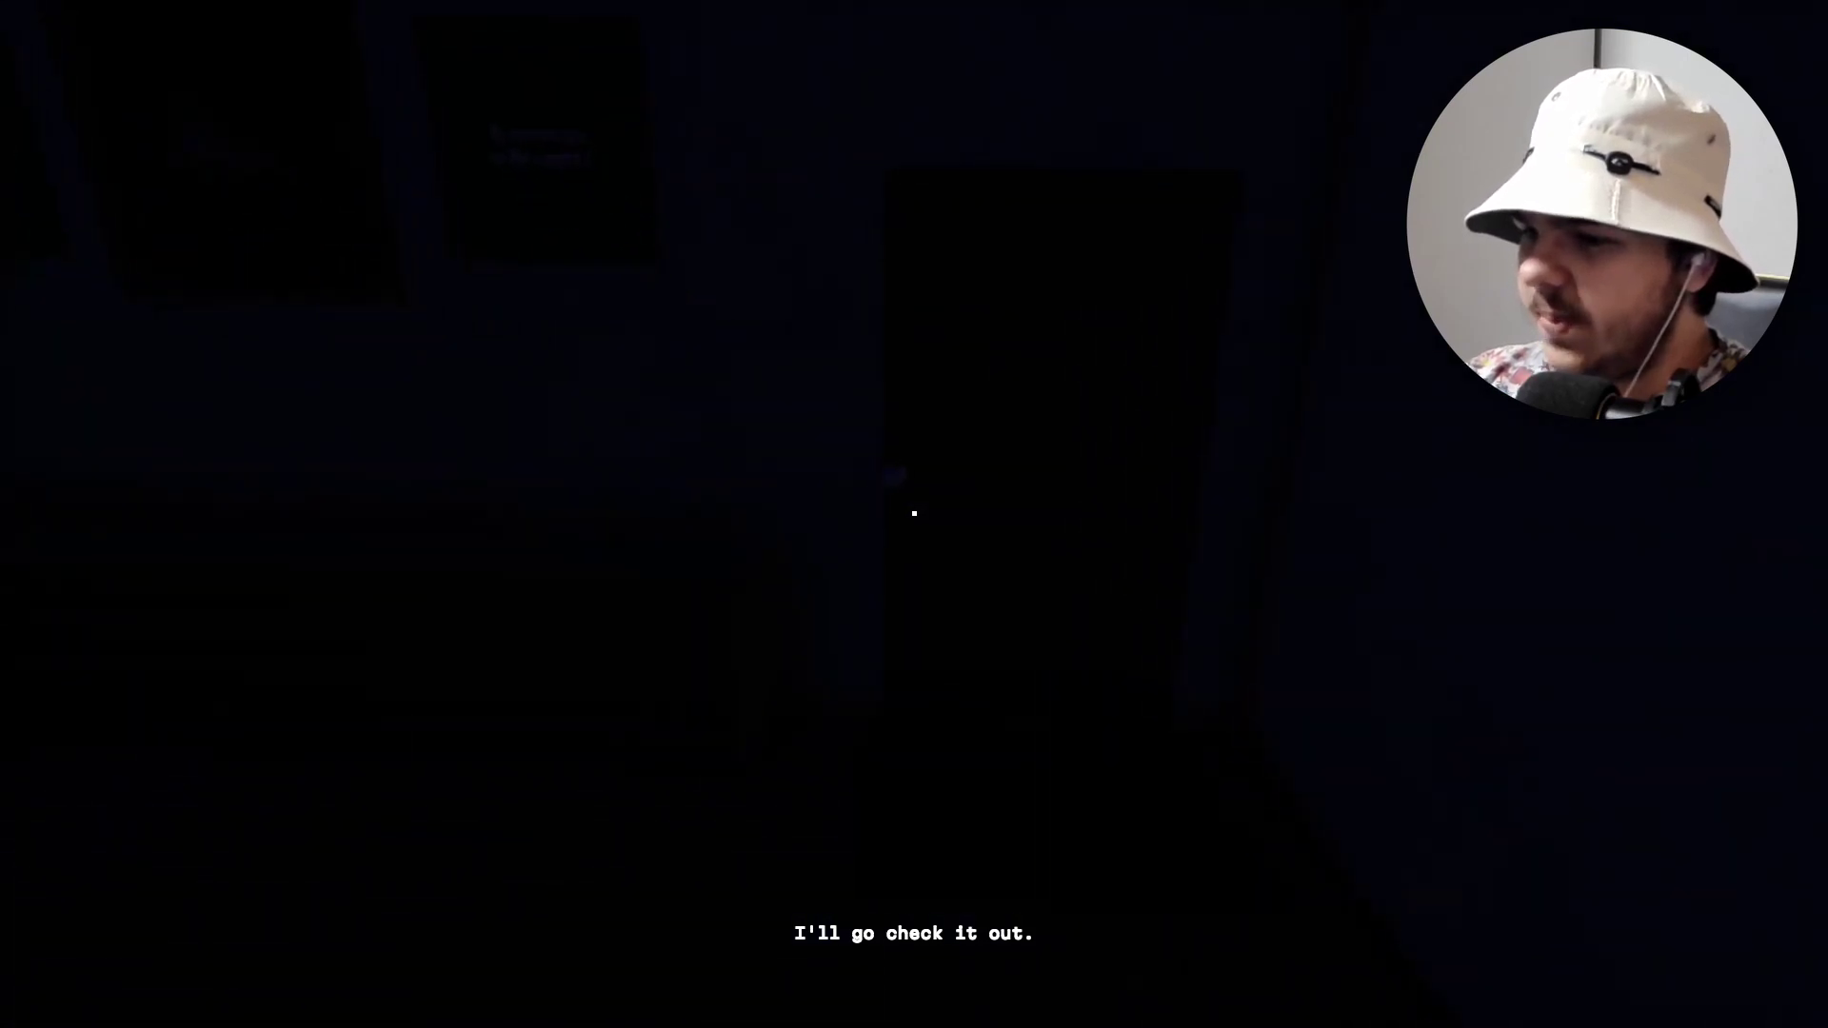
{"action": "key", "text": "w"}
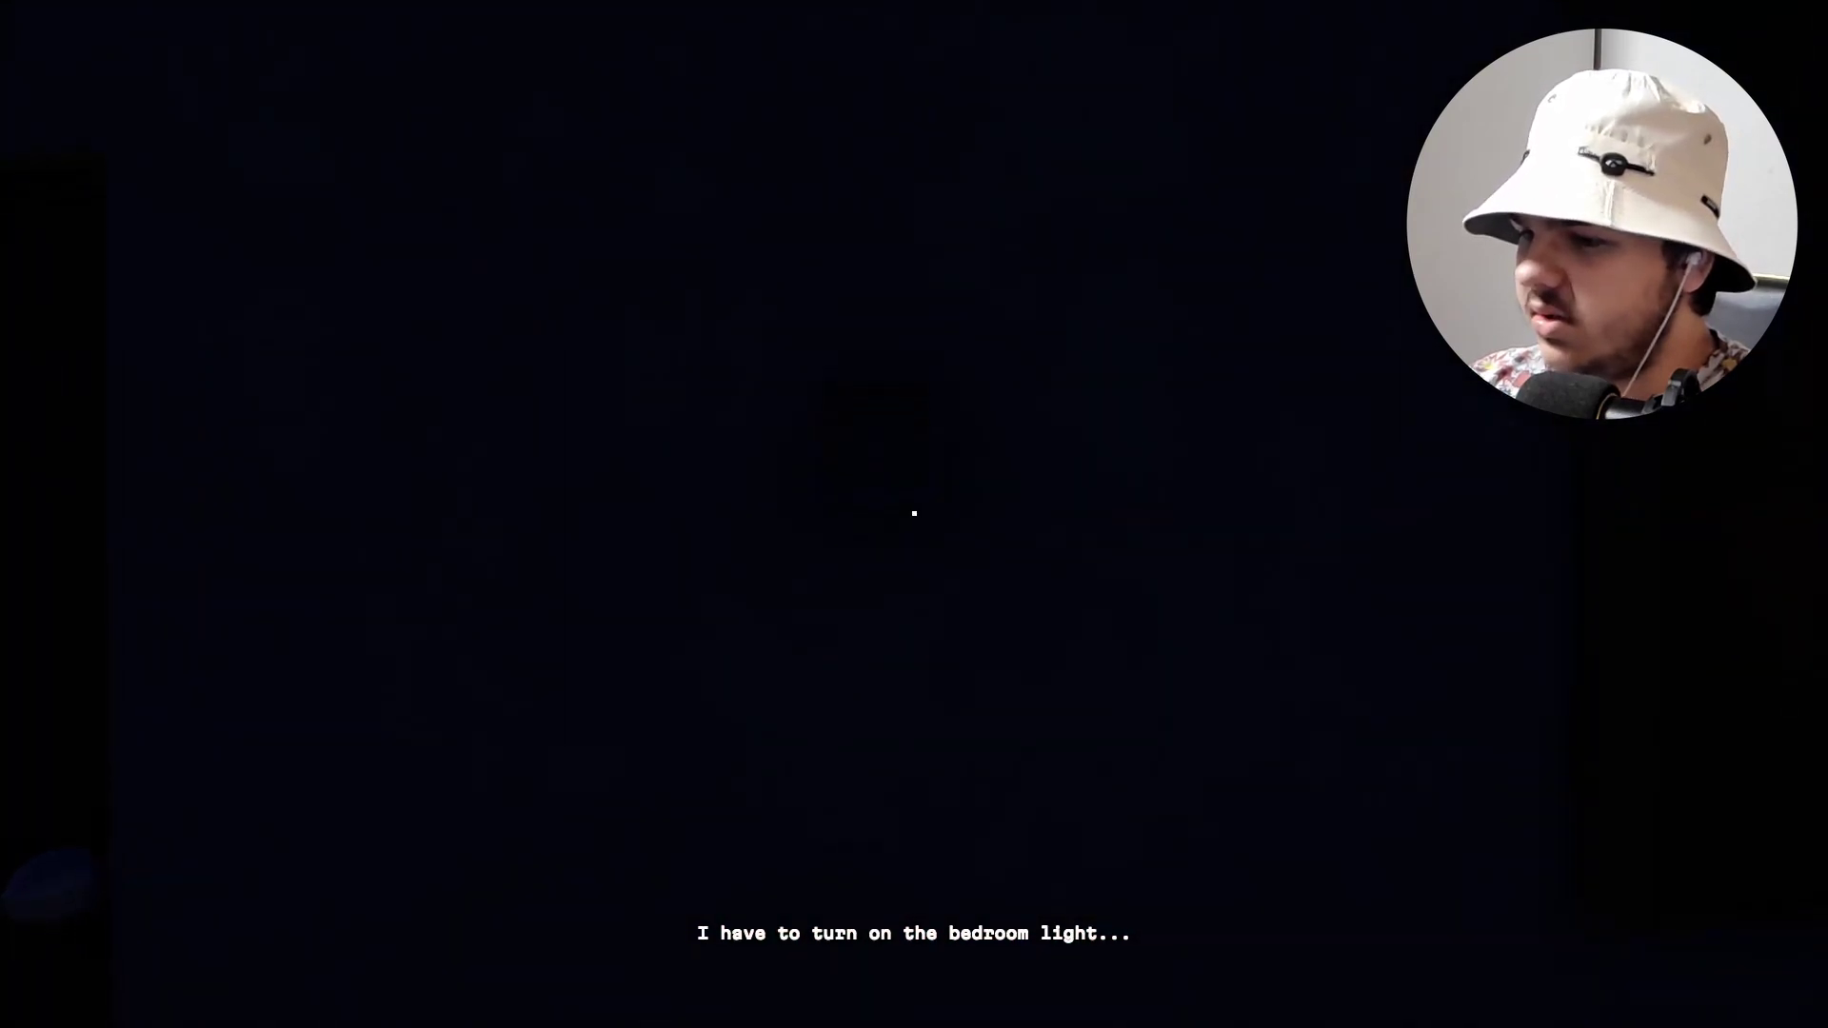
Try the bedroom light switch, which fails to turn the light on.
{"action": "left_click", "coordinate": [914, 512]}
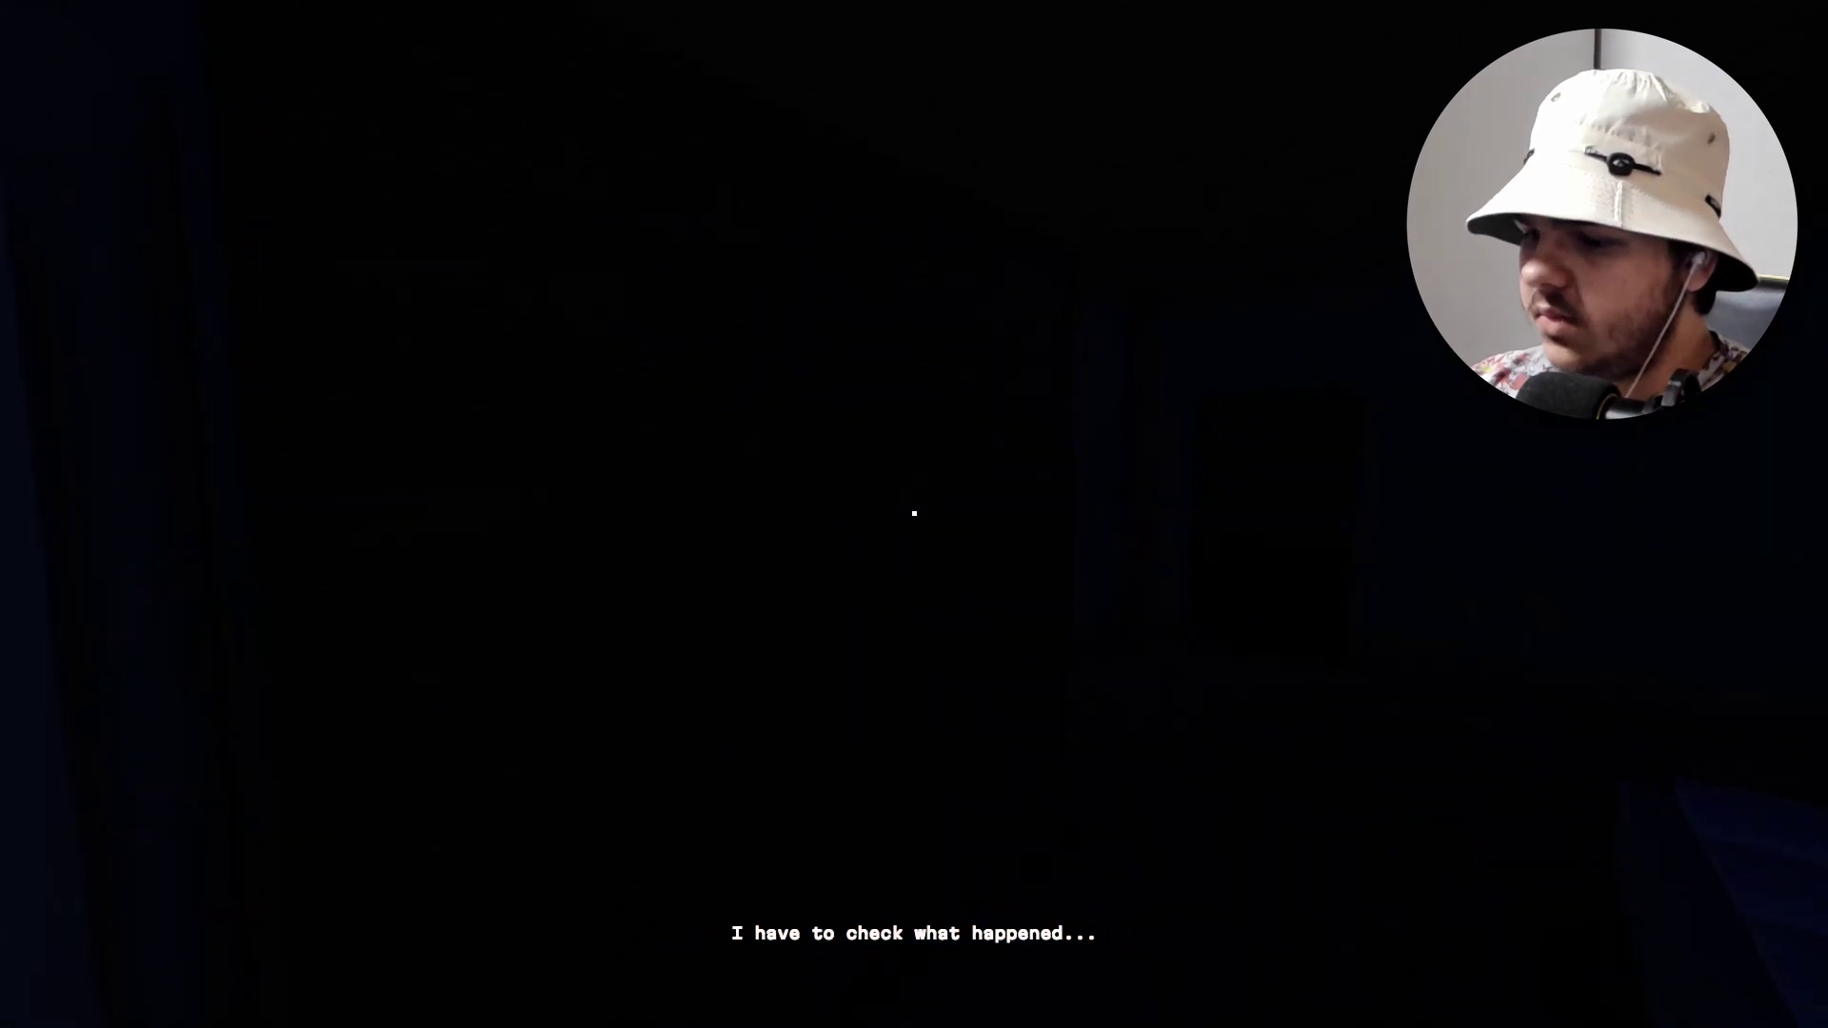
Approach and open the bedroom door, revealing the paper note inside.
{"action": "key", "text": "w"}
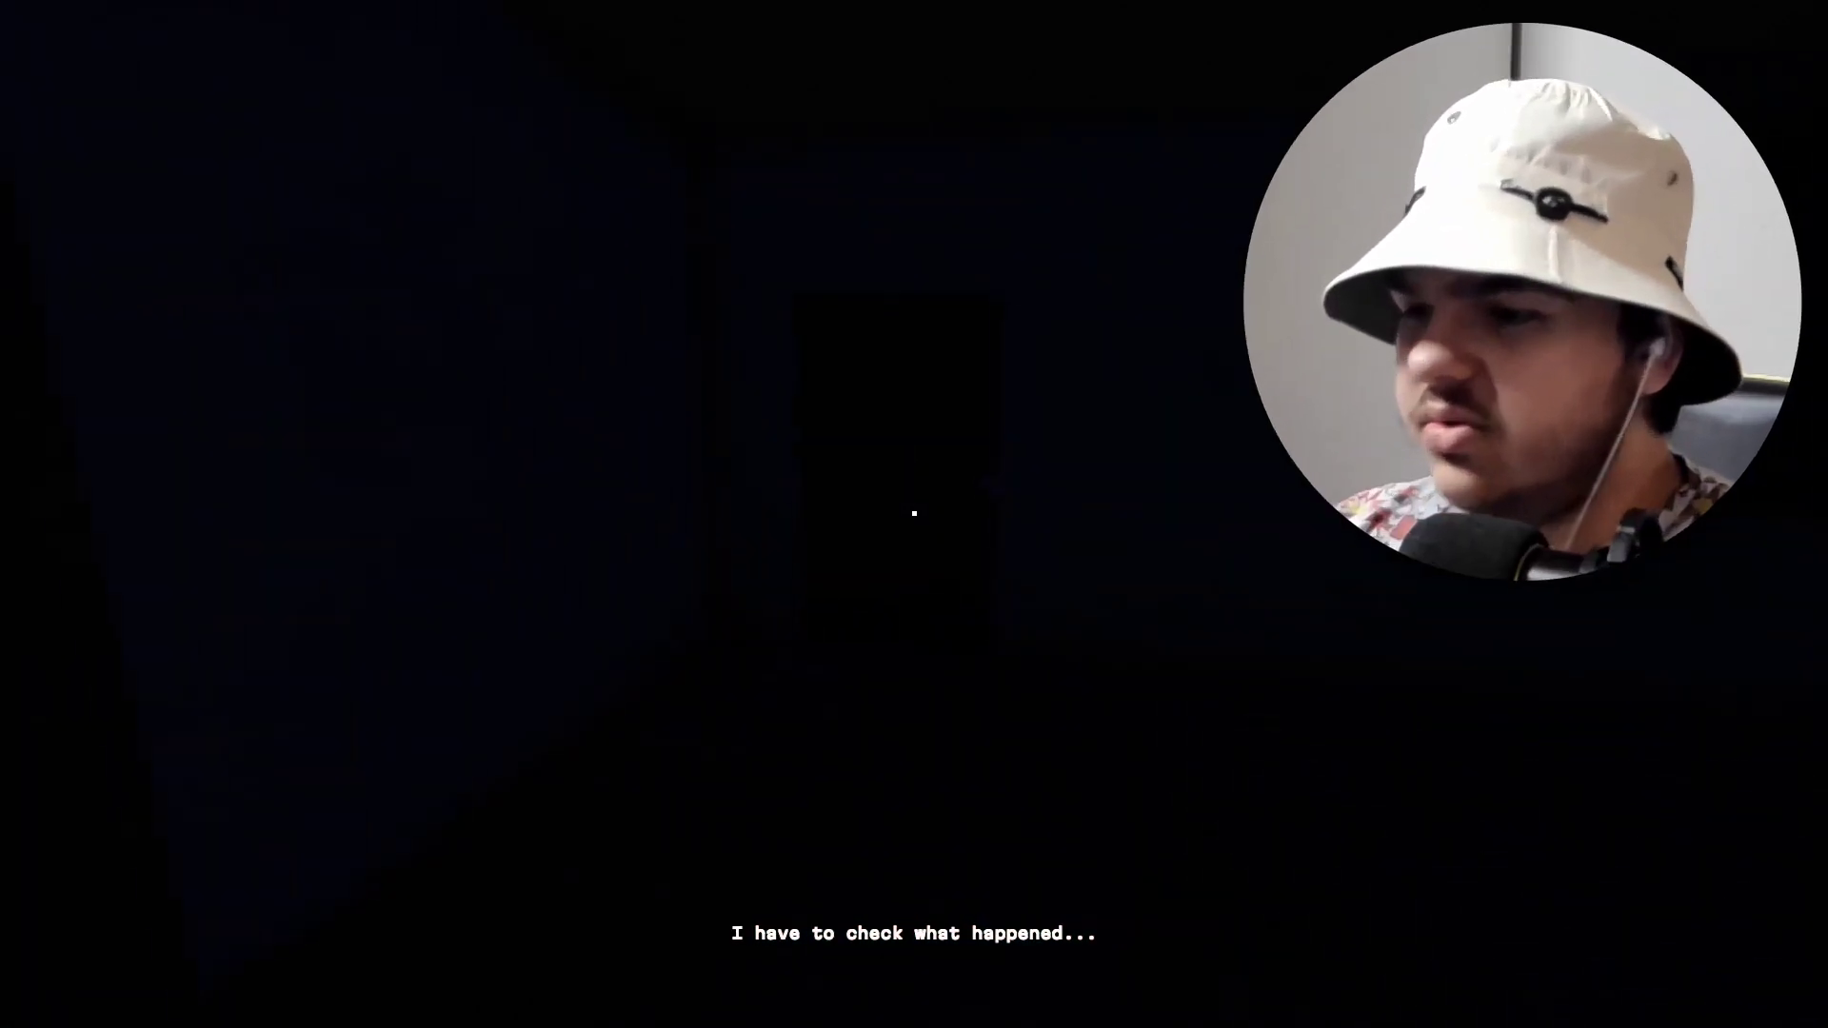
{"action": "key", "text": "w"}
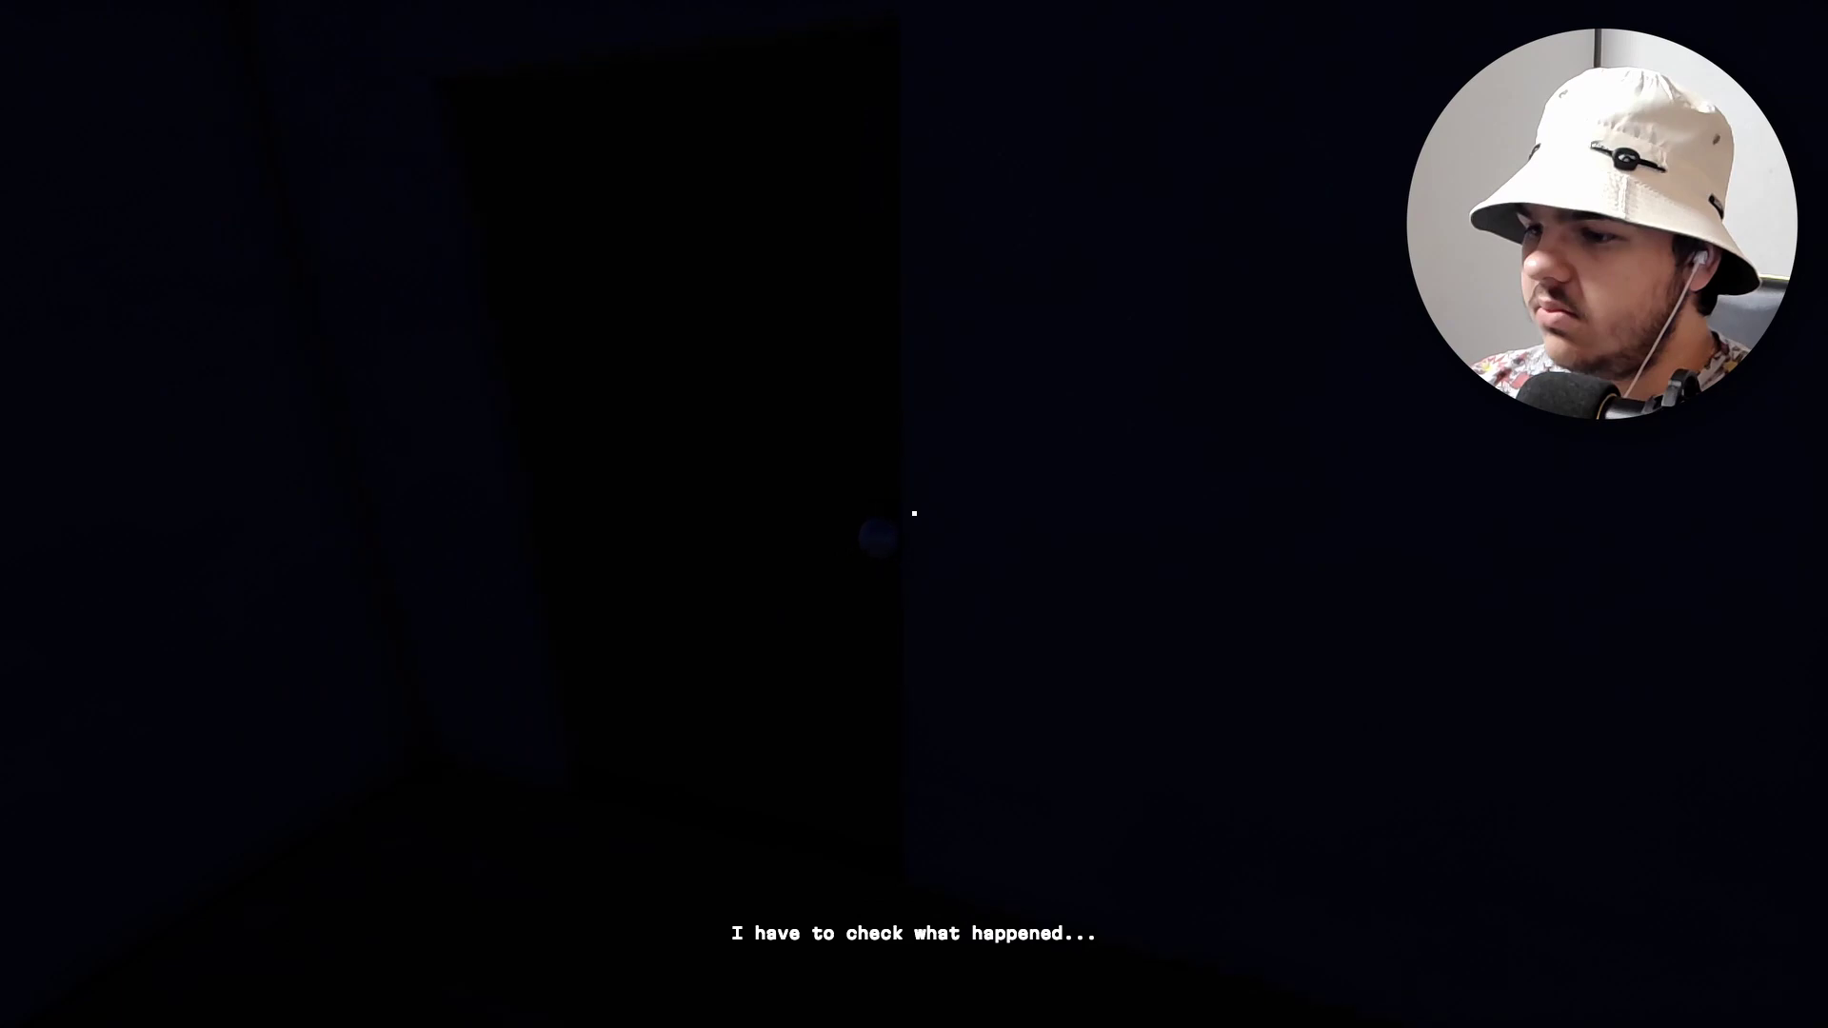
{"action": "left_click", "coordinate": [913, 513]}
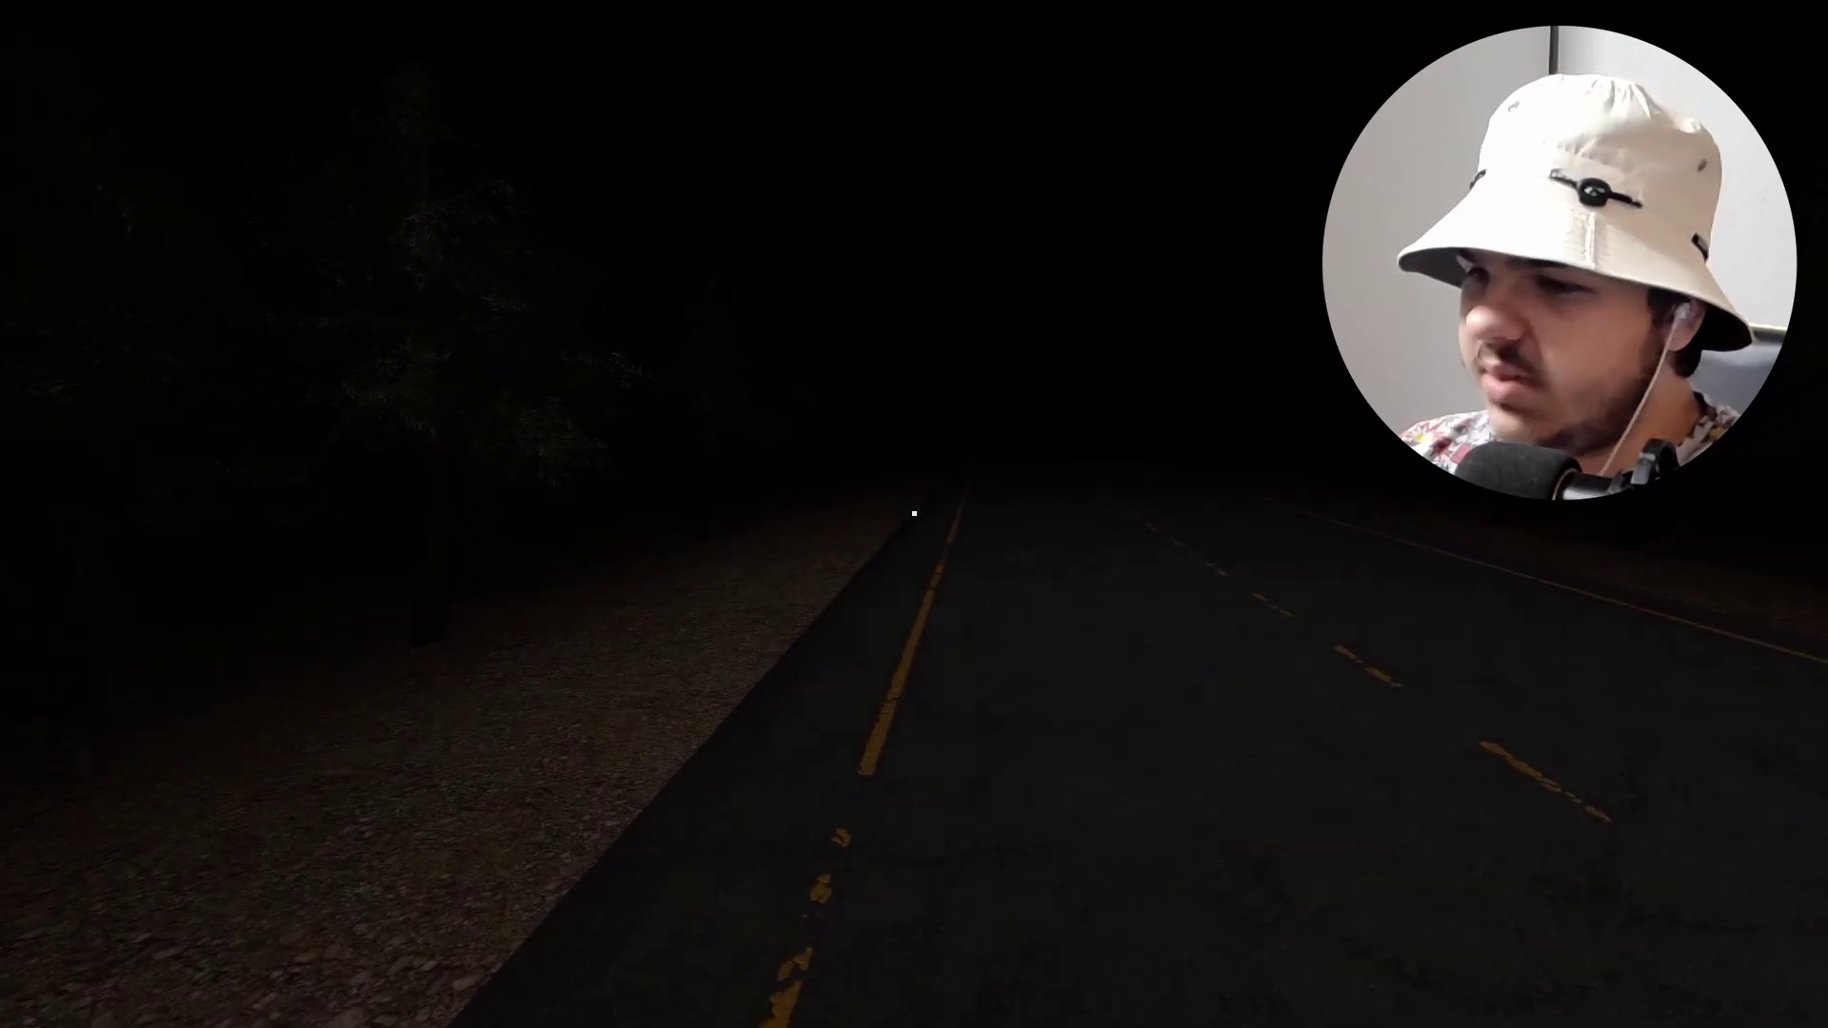
Walk along the road and choose option 2 to leave the phone behind.
{"action": "key", "text": "w"}
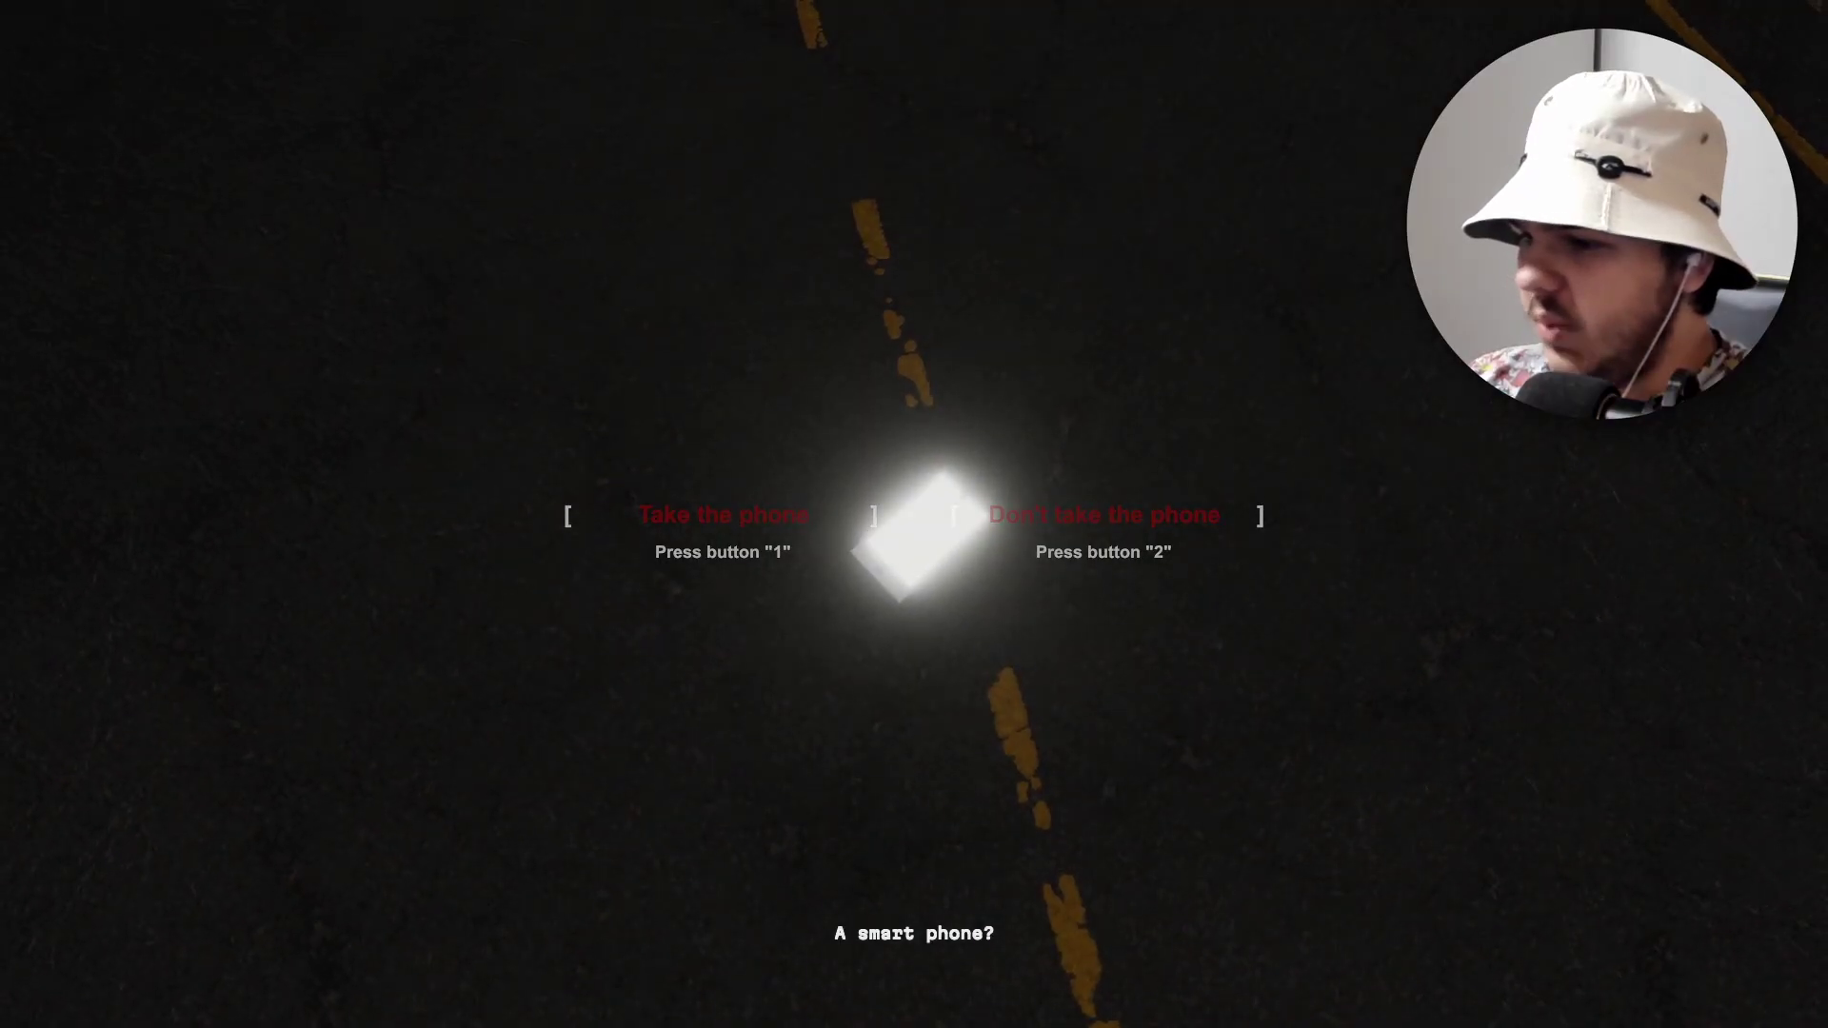
{"action": "key", "text": "2"}
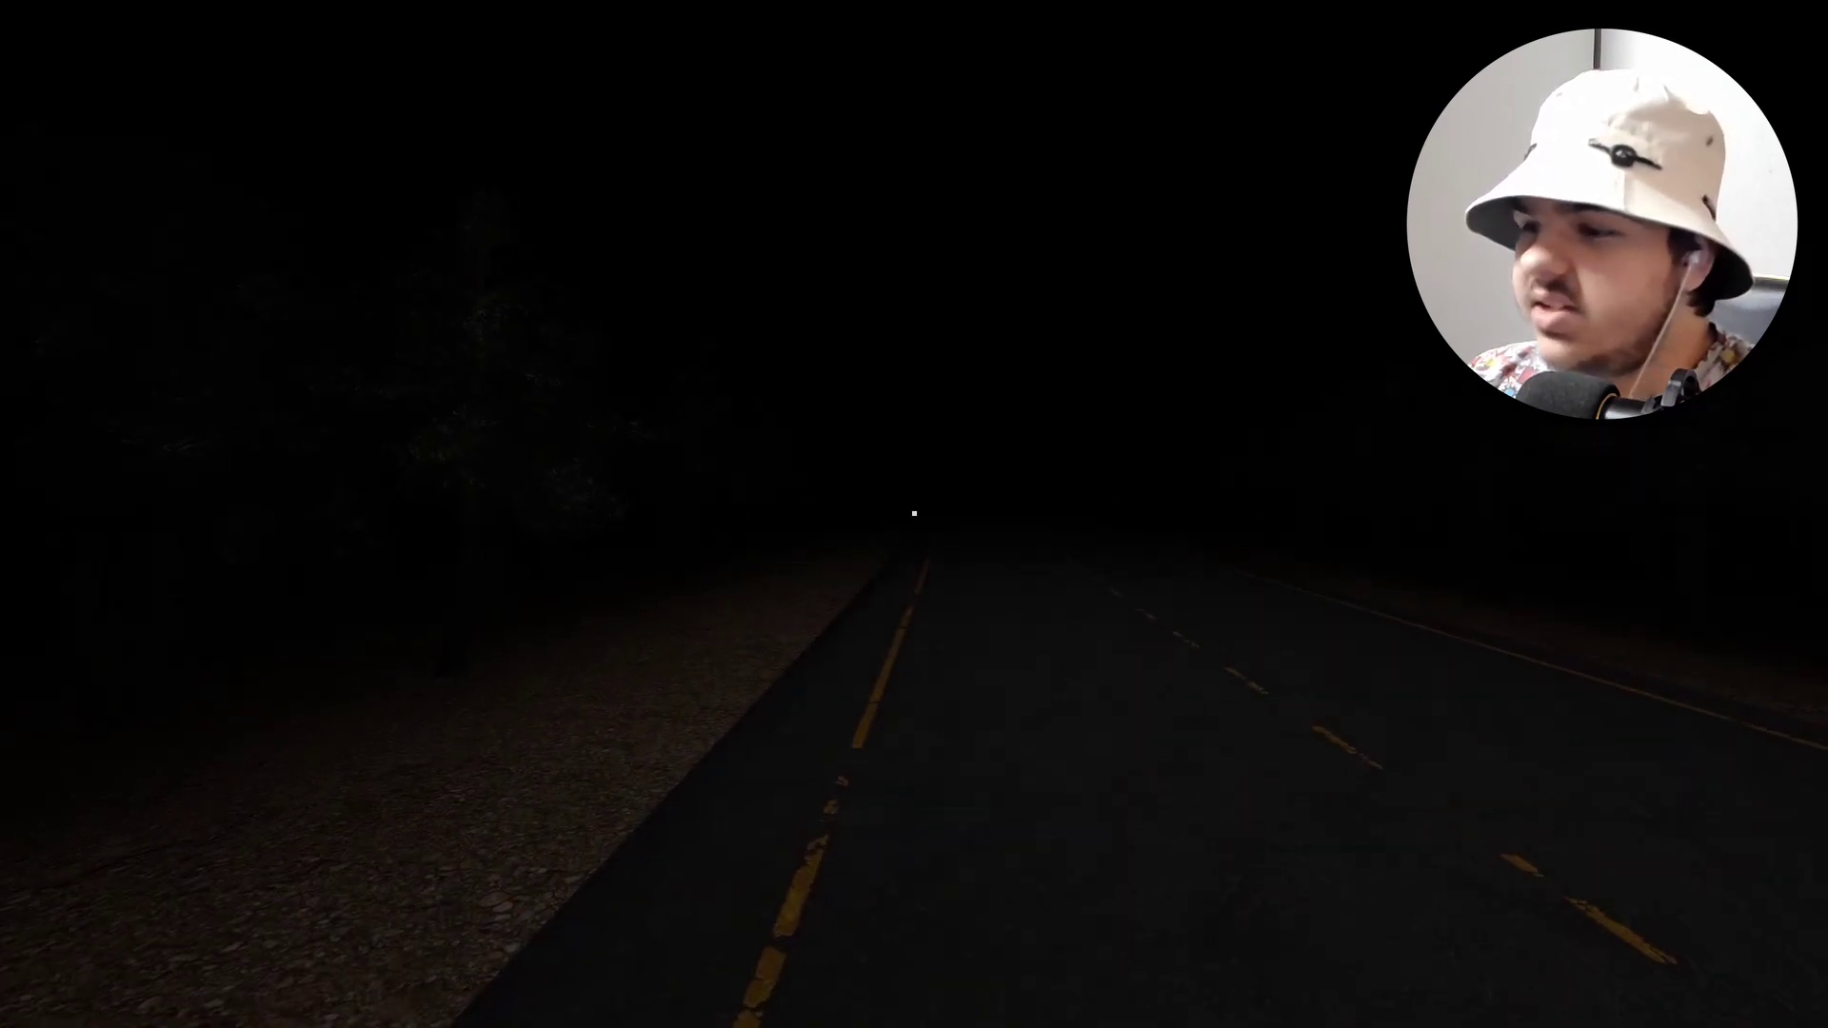
Keep walking the dark road until it ends in the portrait-lined concrete corridor.
{"action": "key", "text": "w"}
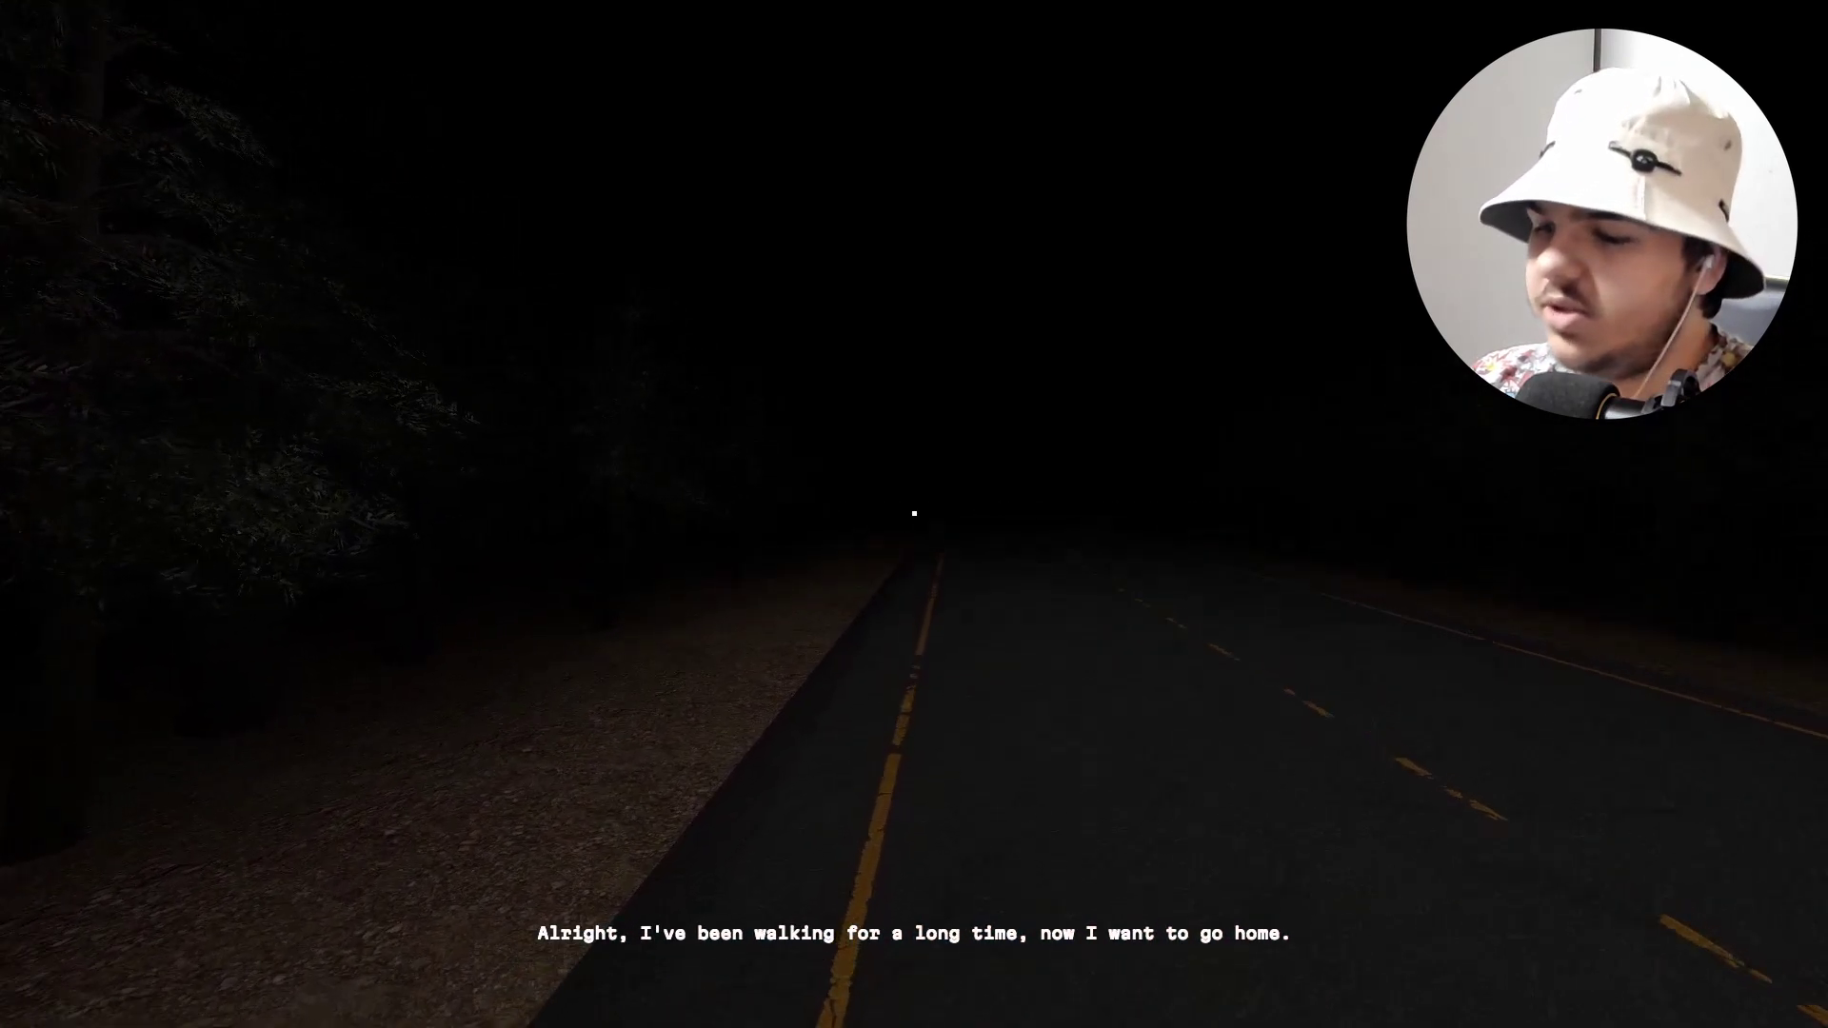
{"action": "key", "text": "w"}
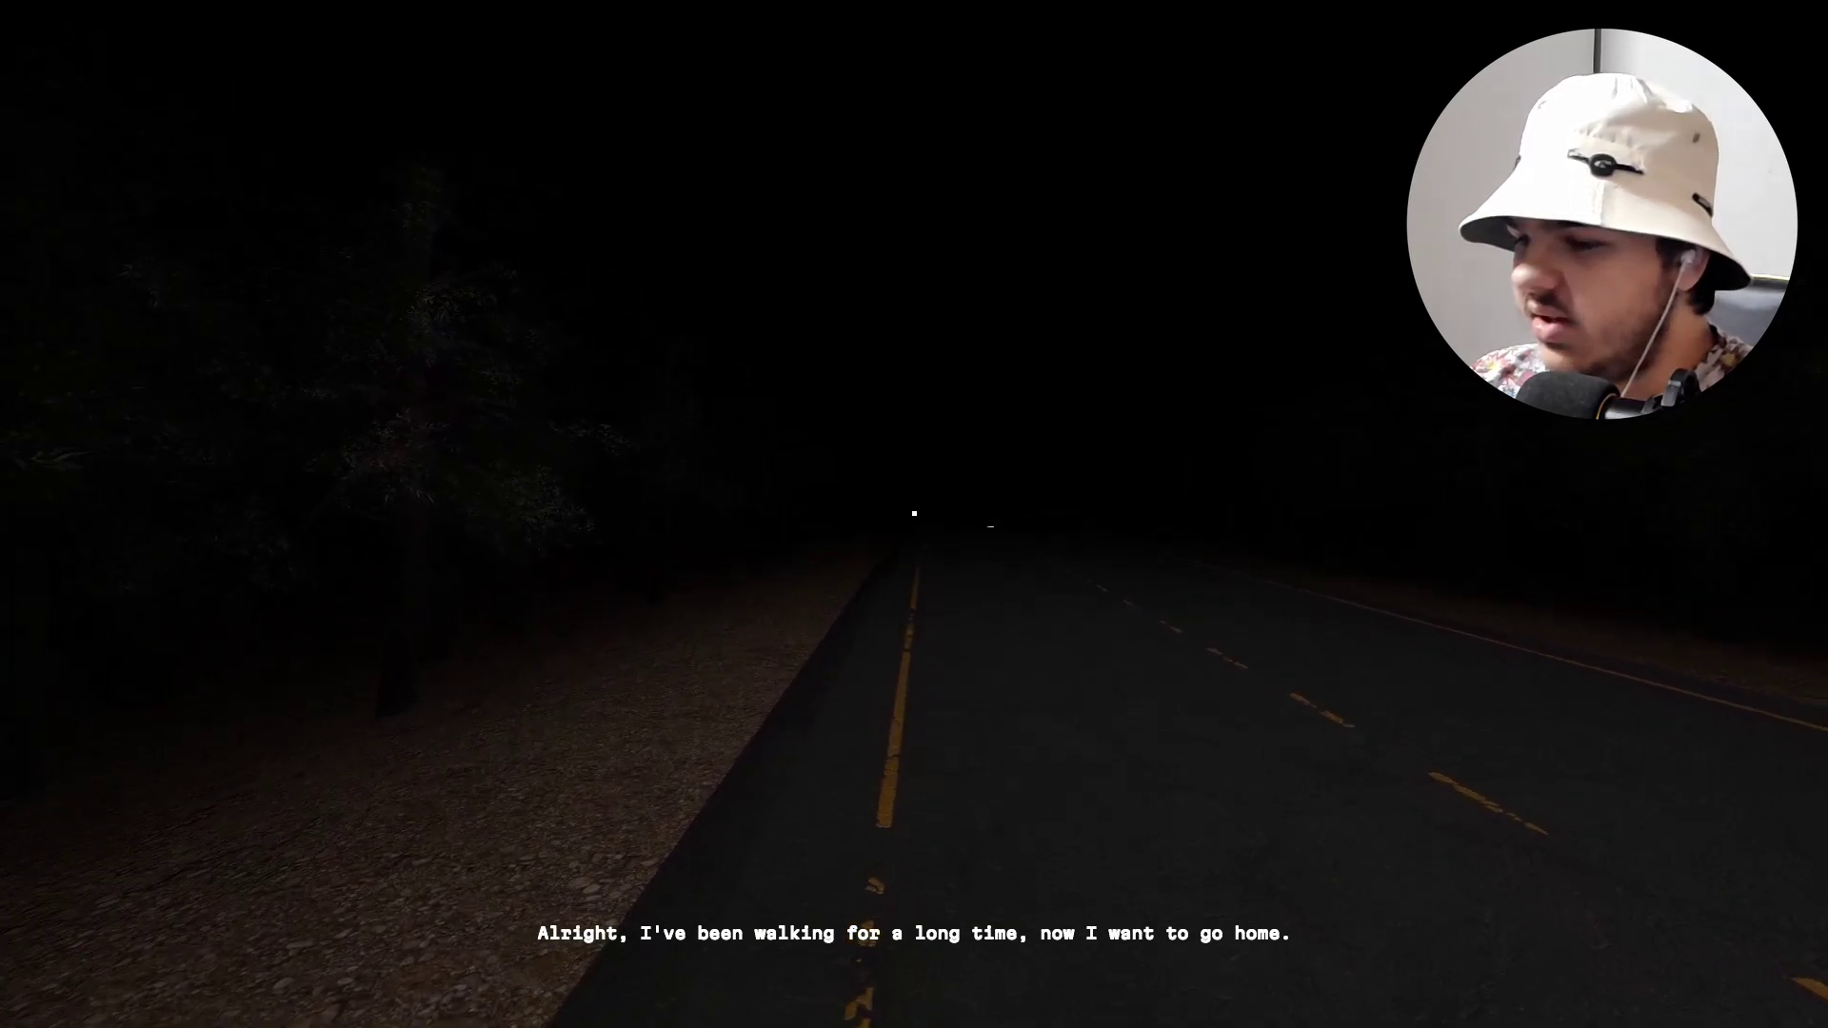
{"action": "key", "text": "w"}
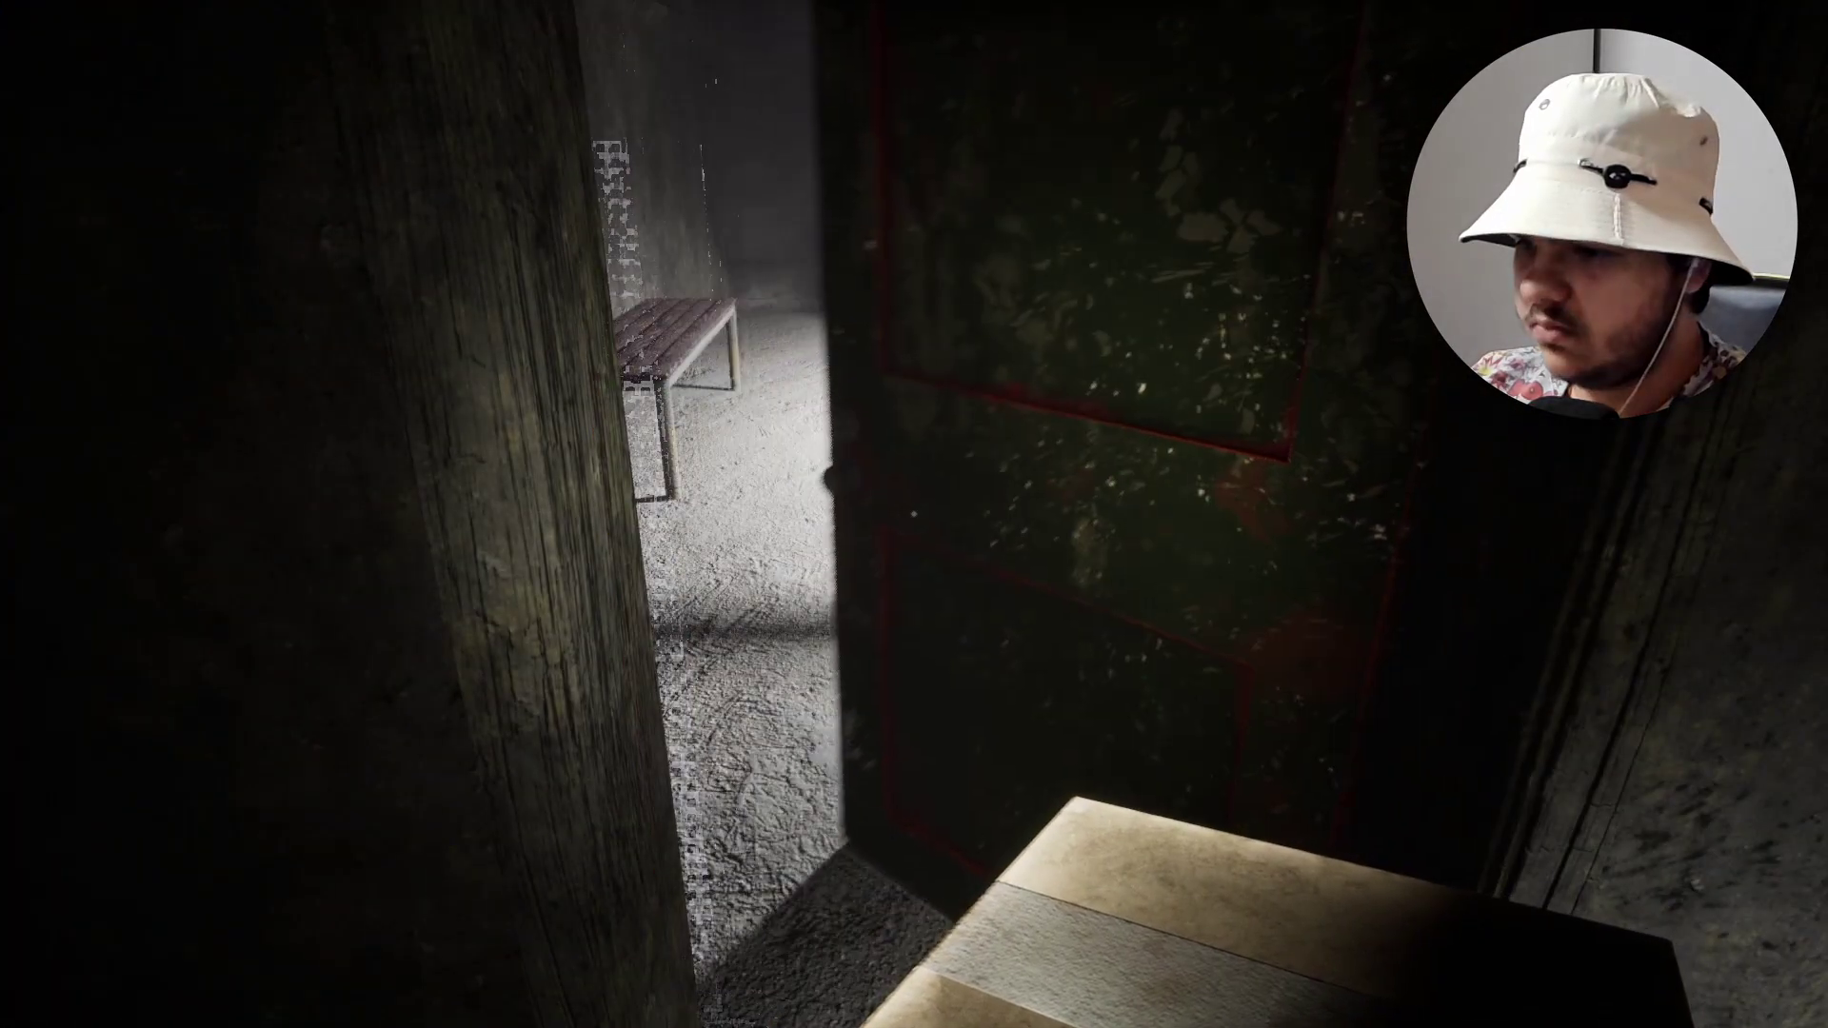
Open the green door and walk up close to the green safe's buttons.
{"action": "left_click", "coordinate": [913, 514]}
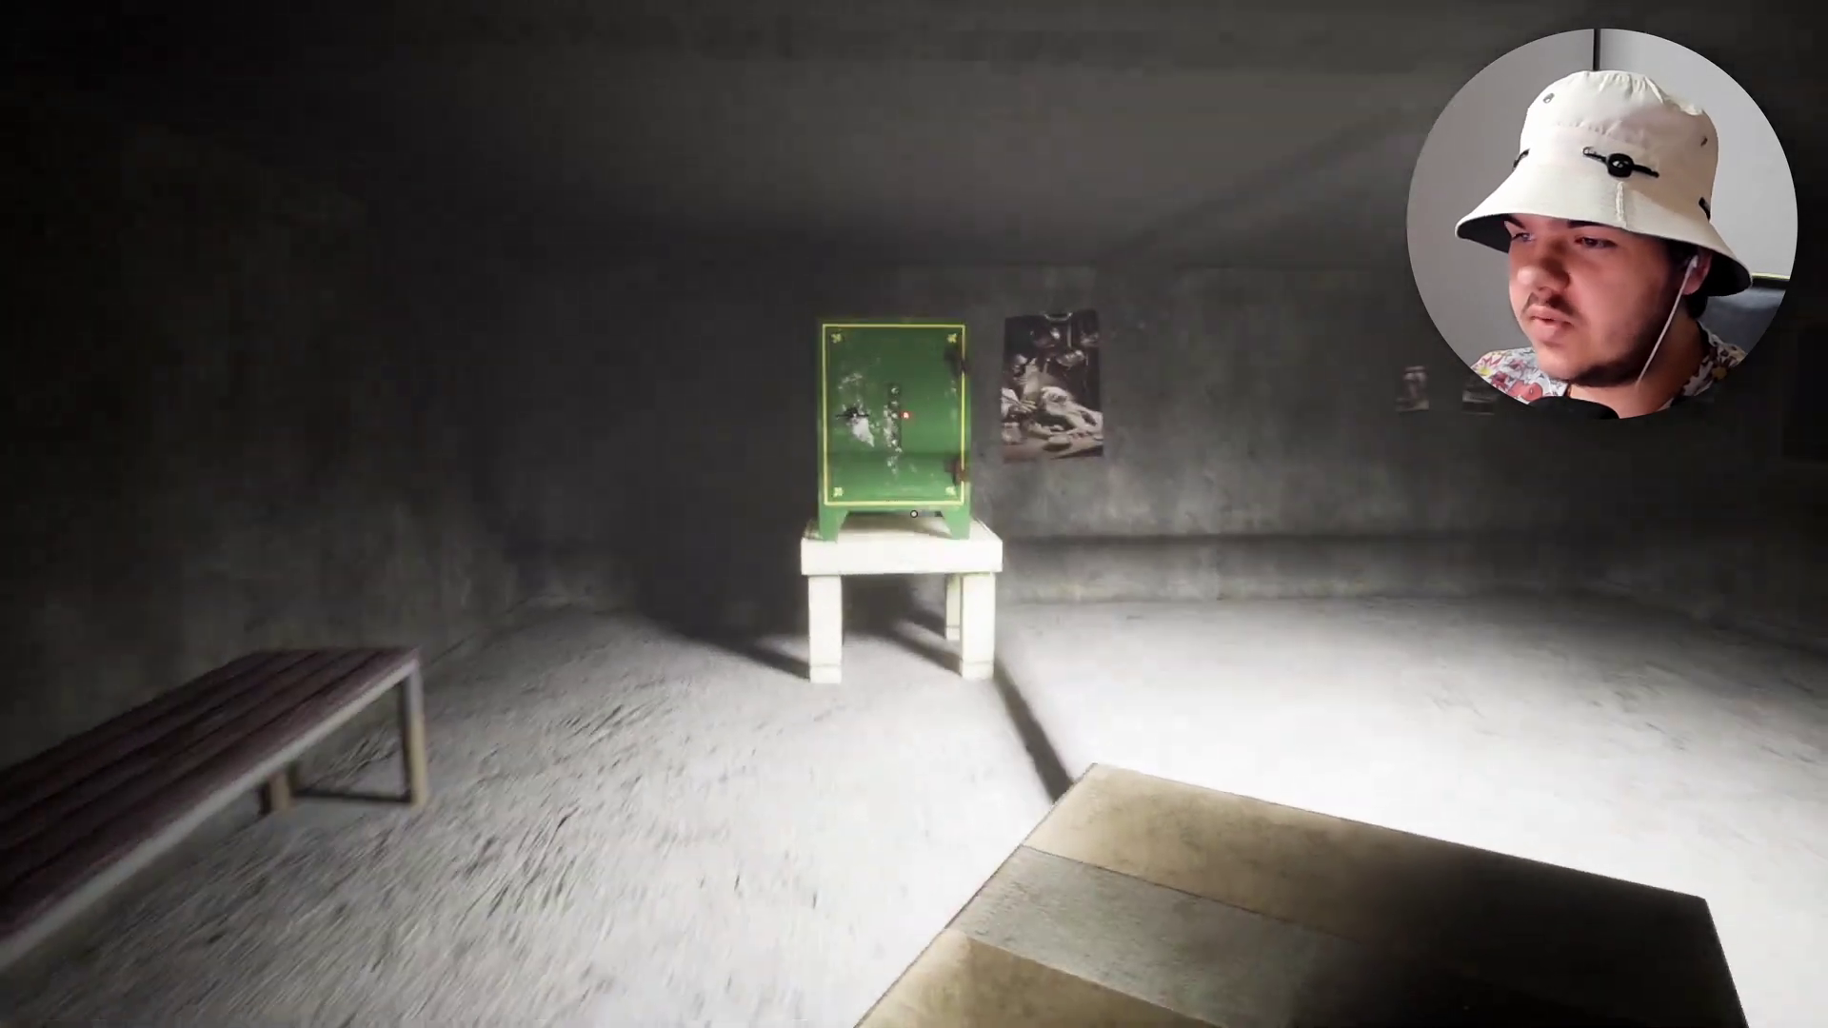
{"action": "key", "text": "w"}
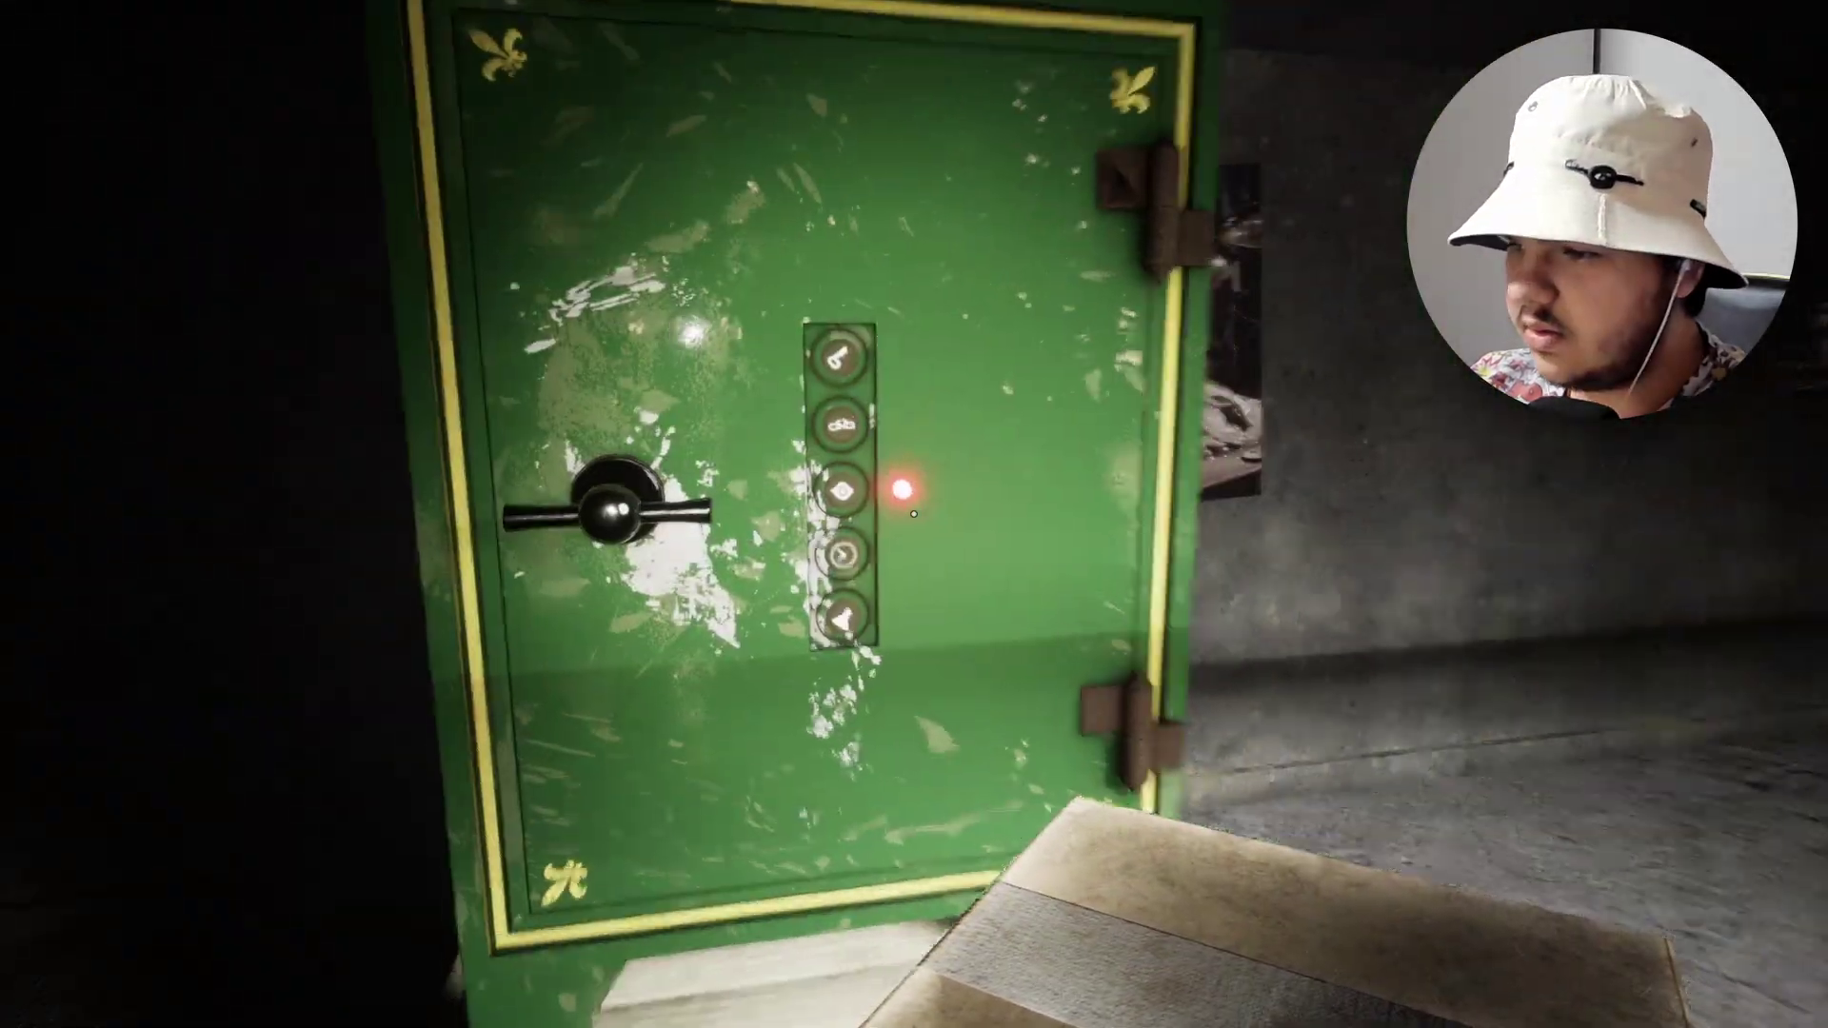
{"action": "key", "text": "w"}
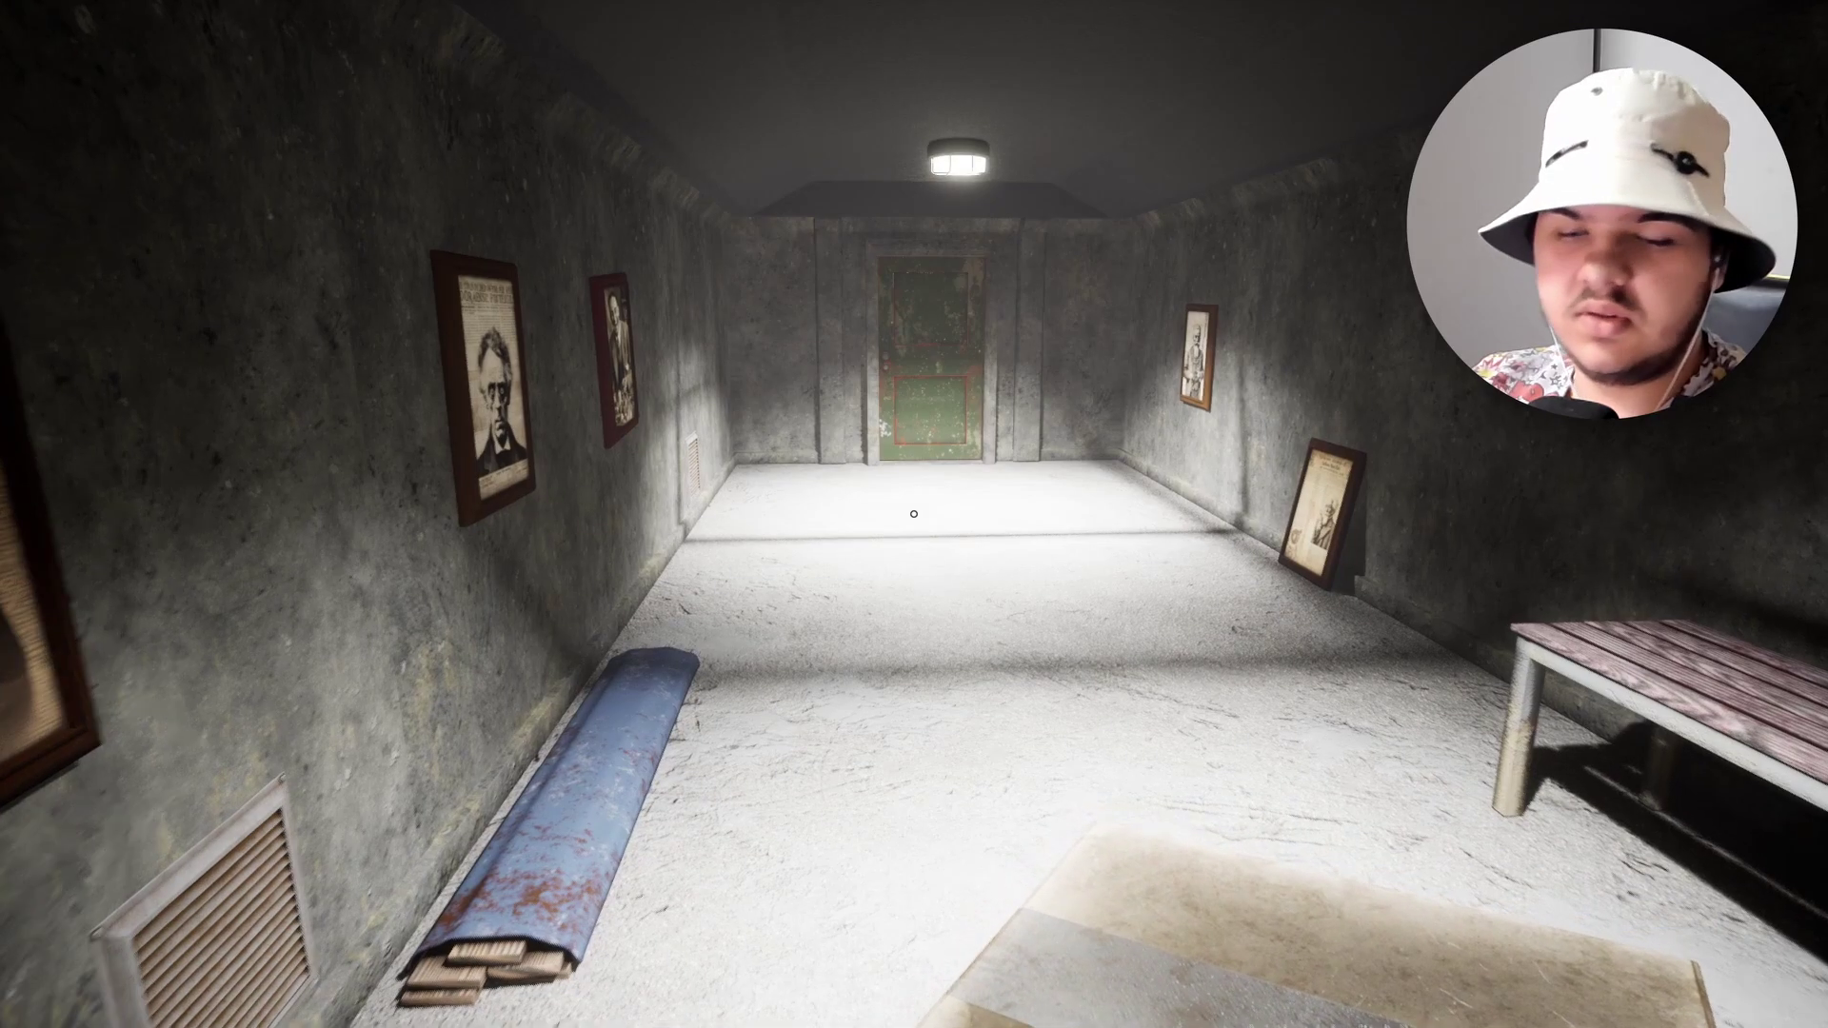
Try the green door at the corridor's end, then inspect the newspaper portrait and wall vent.
{"action": "key", "text": "w"}
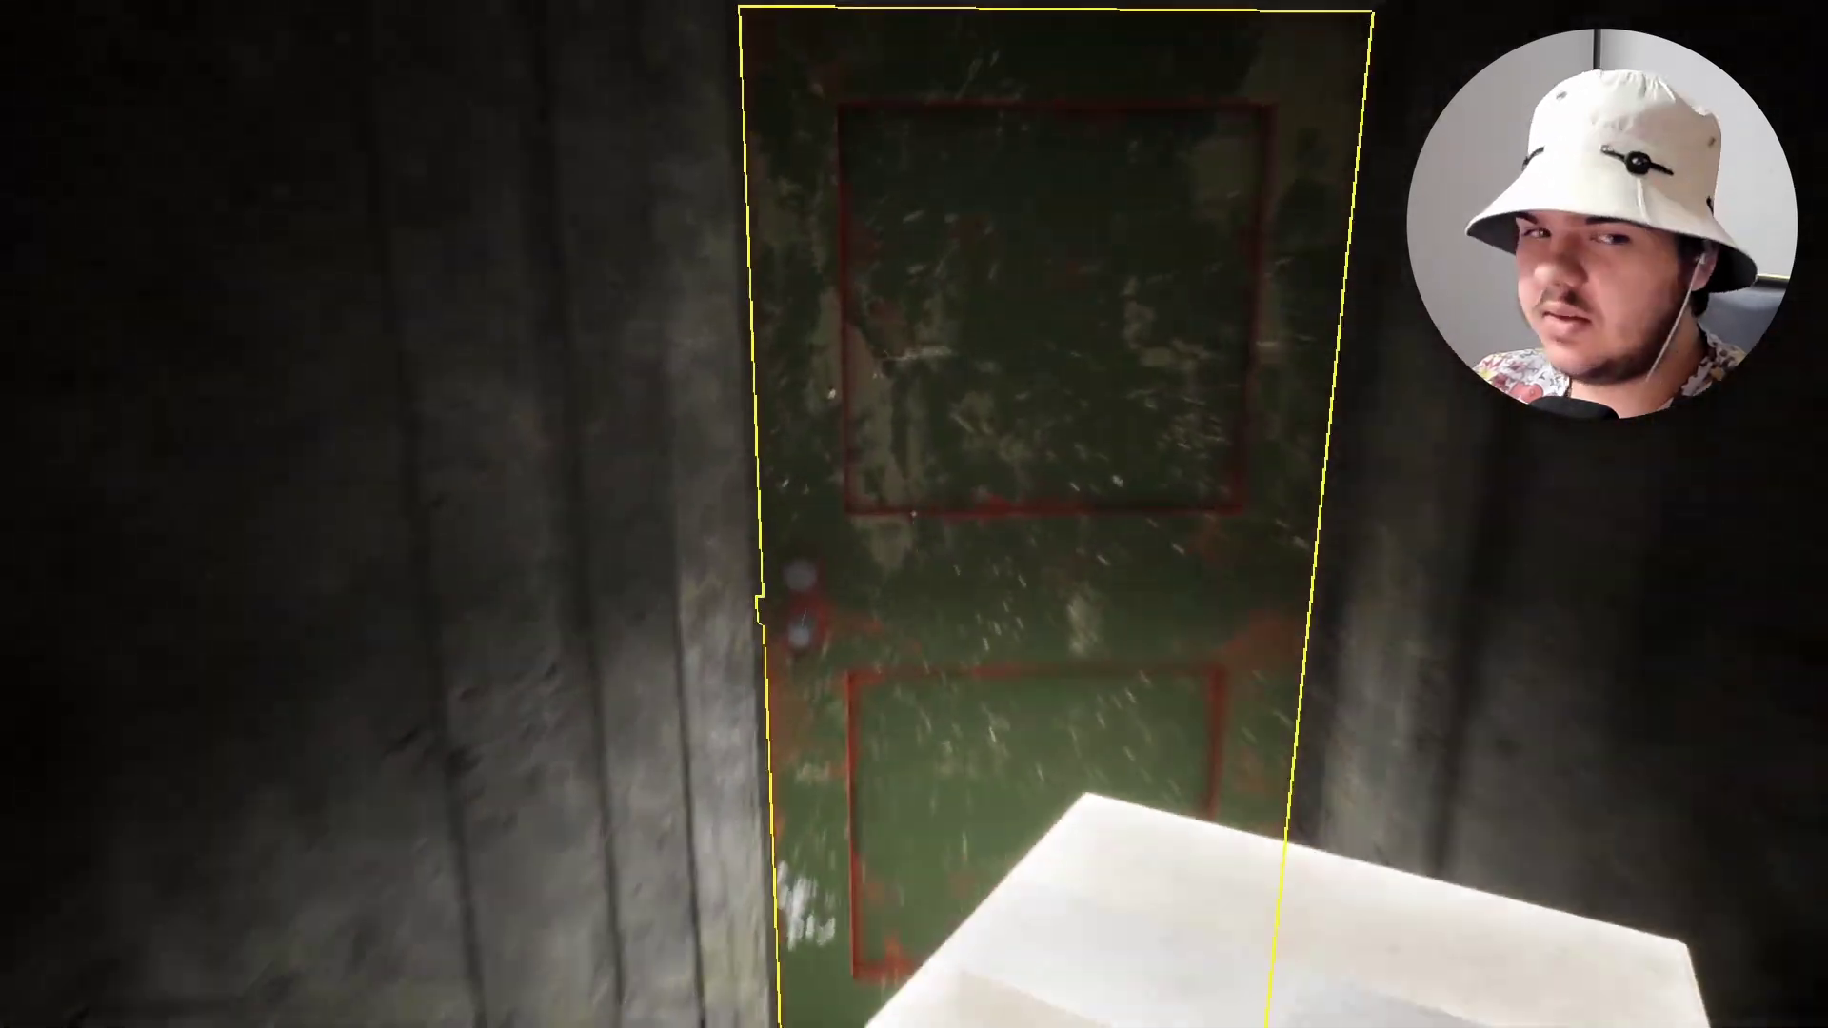
{"action": "left_click", "coordinate": [914, 514]}
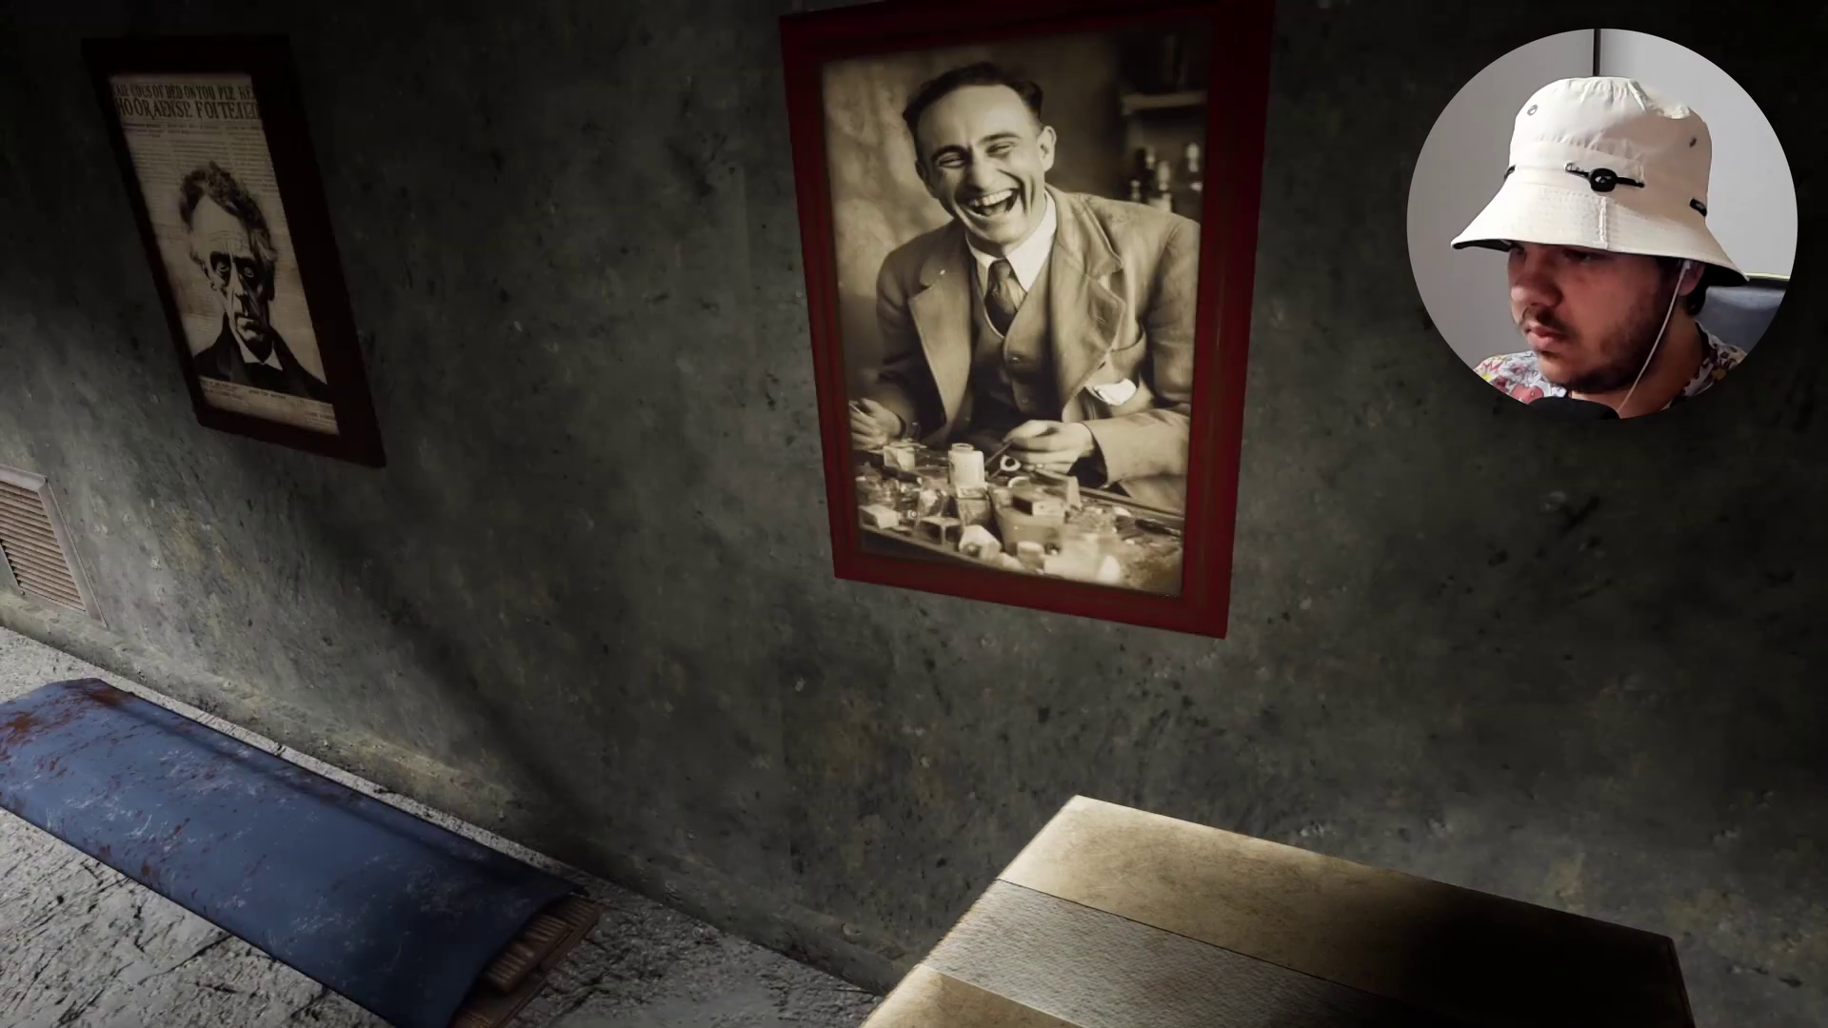
{"action": "key", "text": "w"}
{"action": "key", "text": "s"}
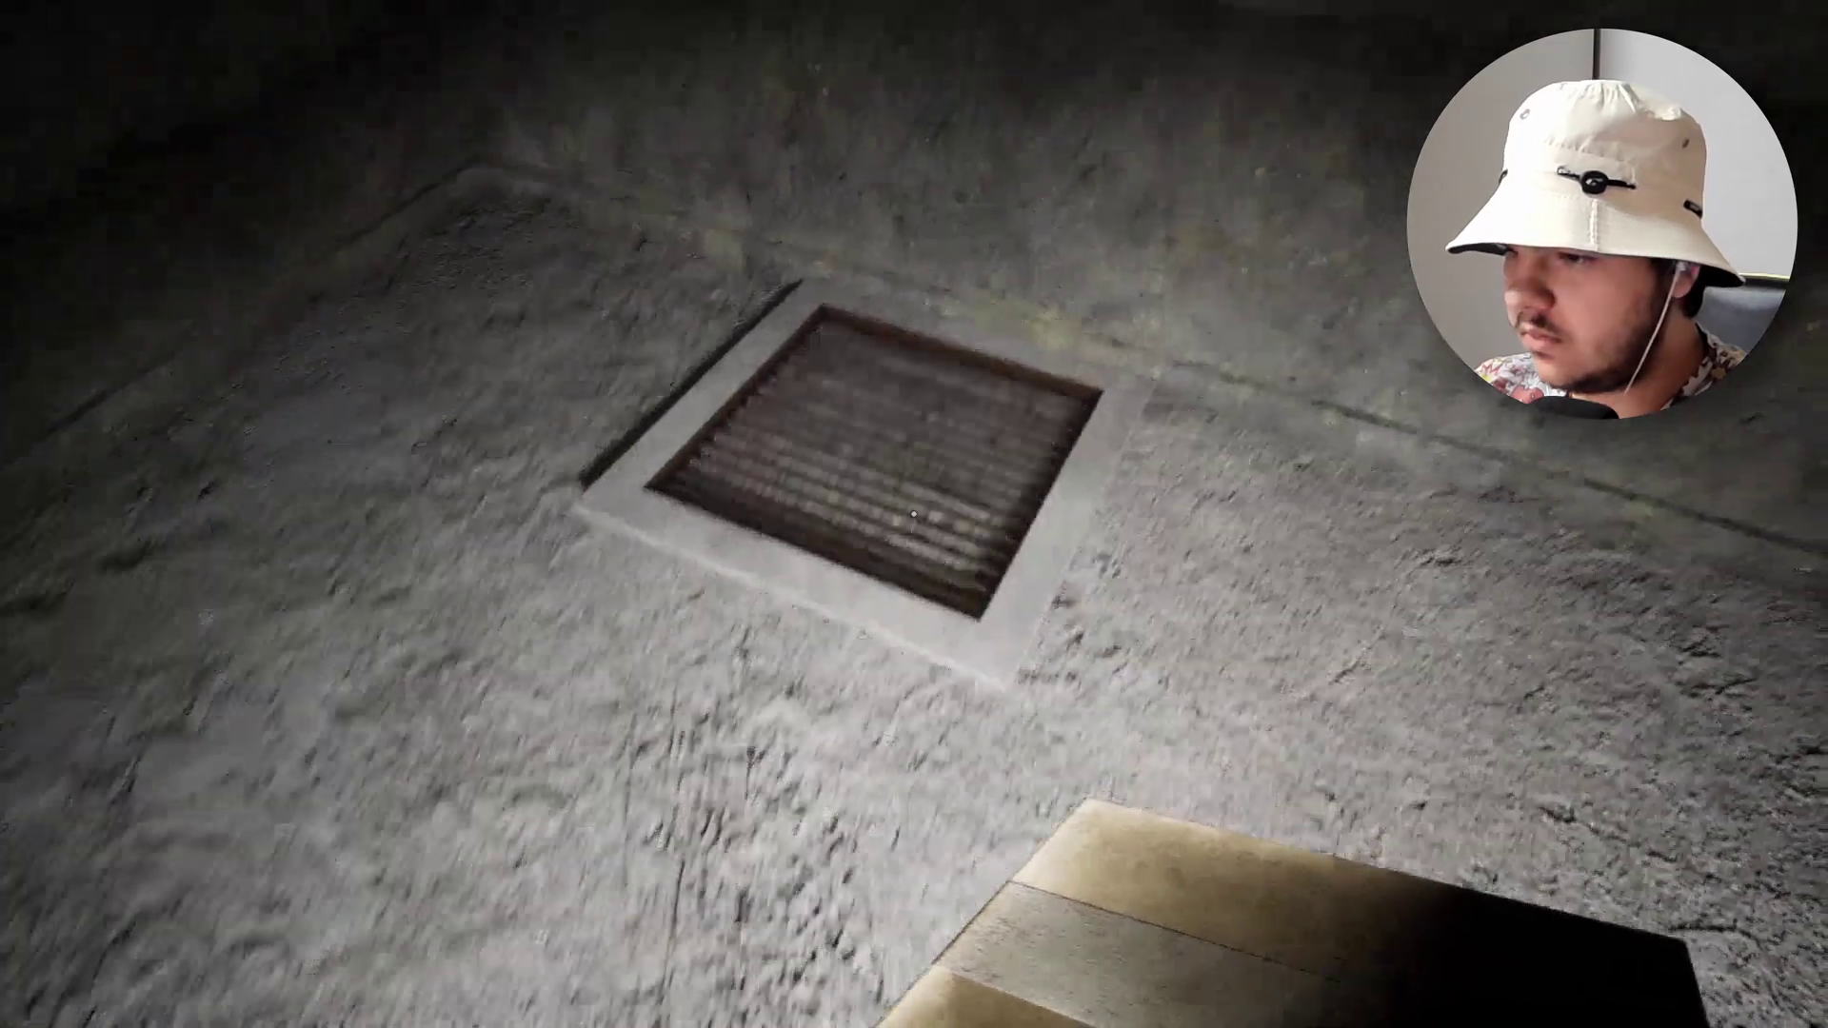
{"action": "key", "text": "w"}
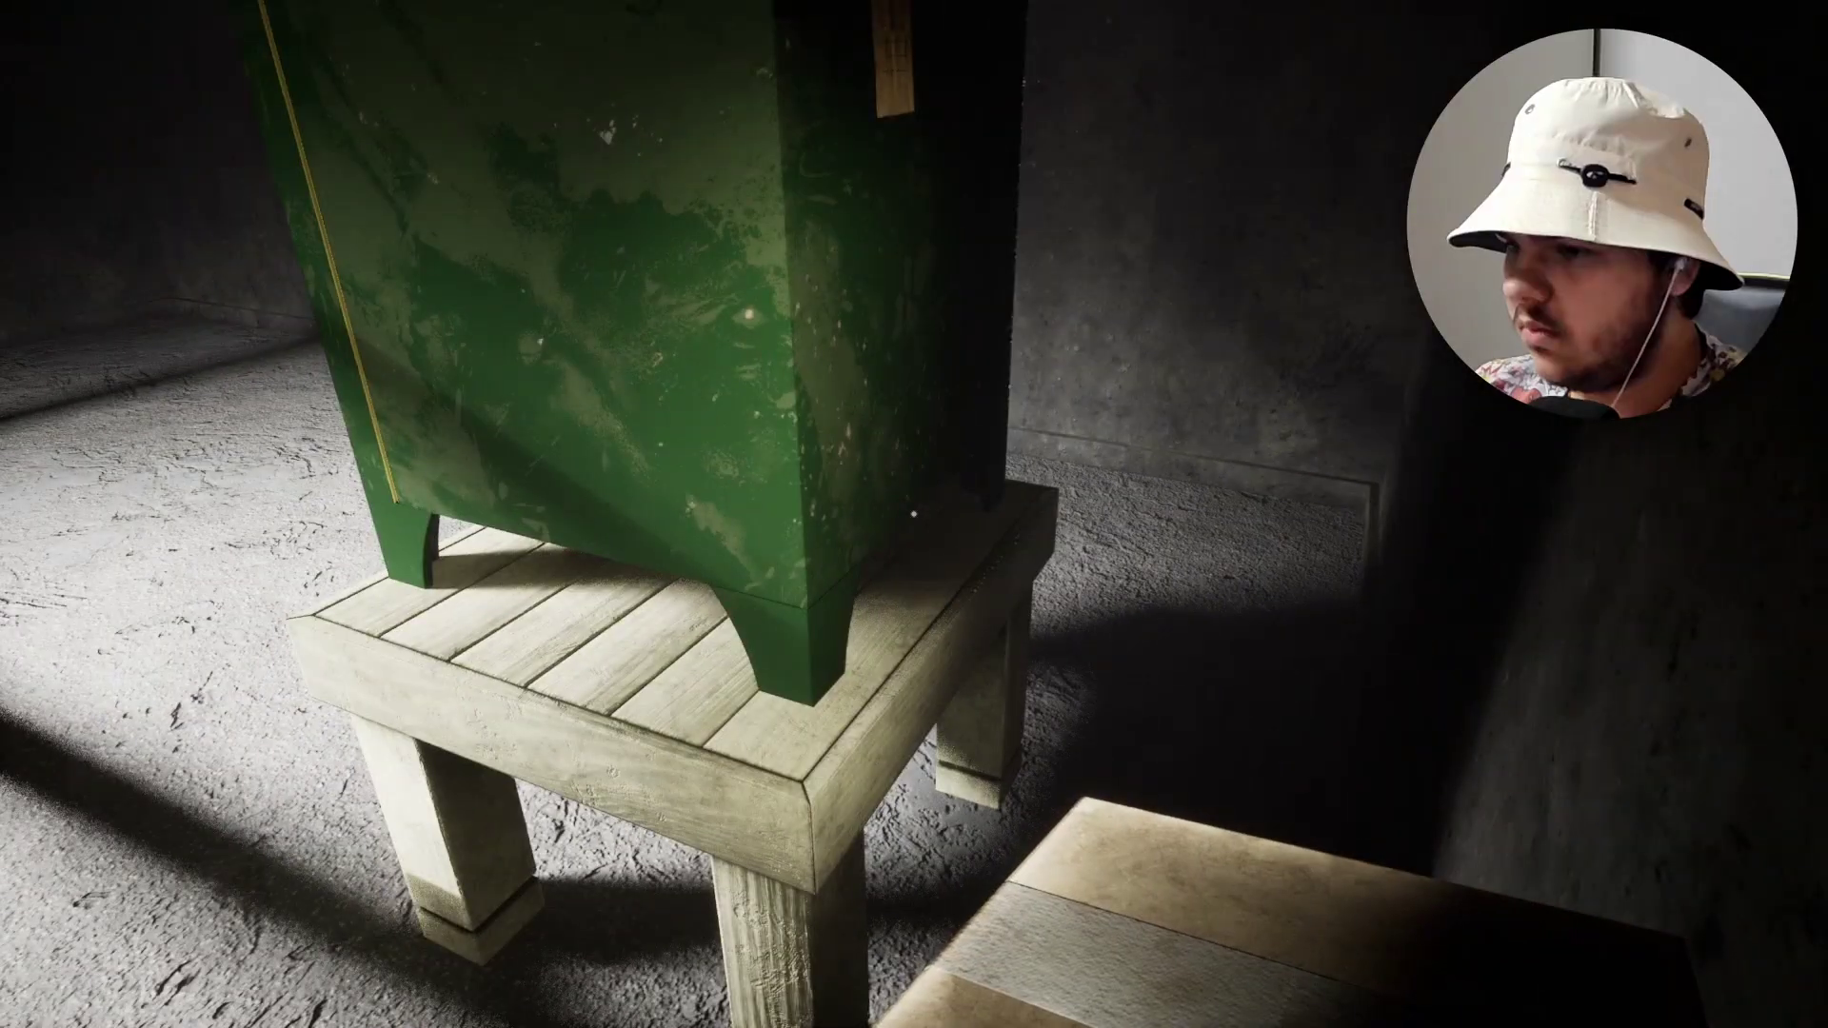
Pick up and read the note on the green safe, then open the safe.
{"action": "key", "text": "e"}
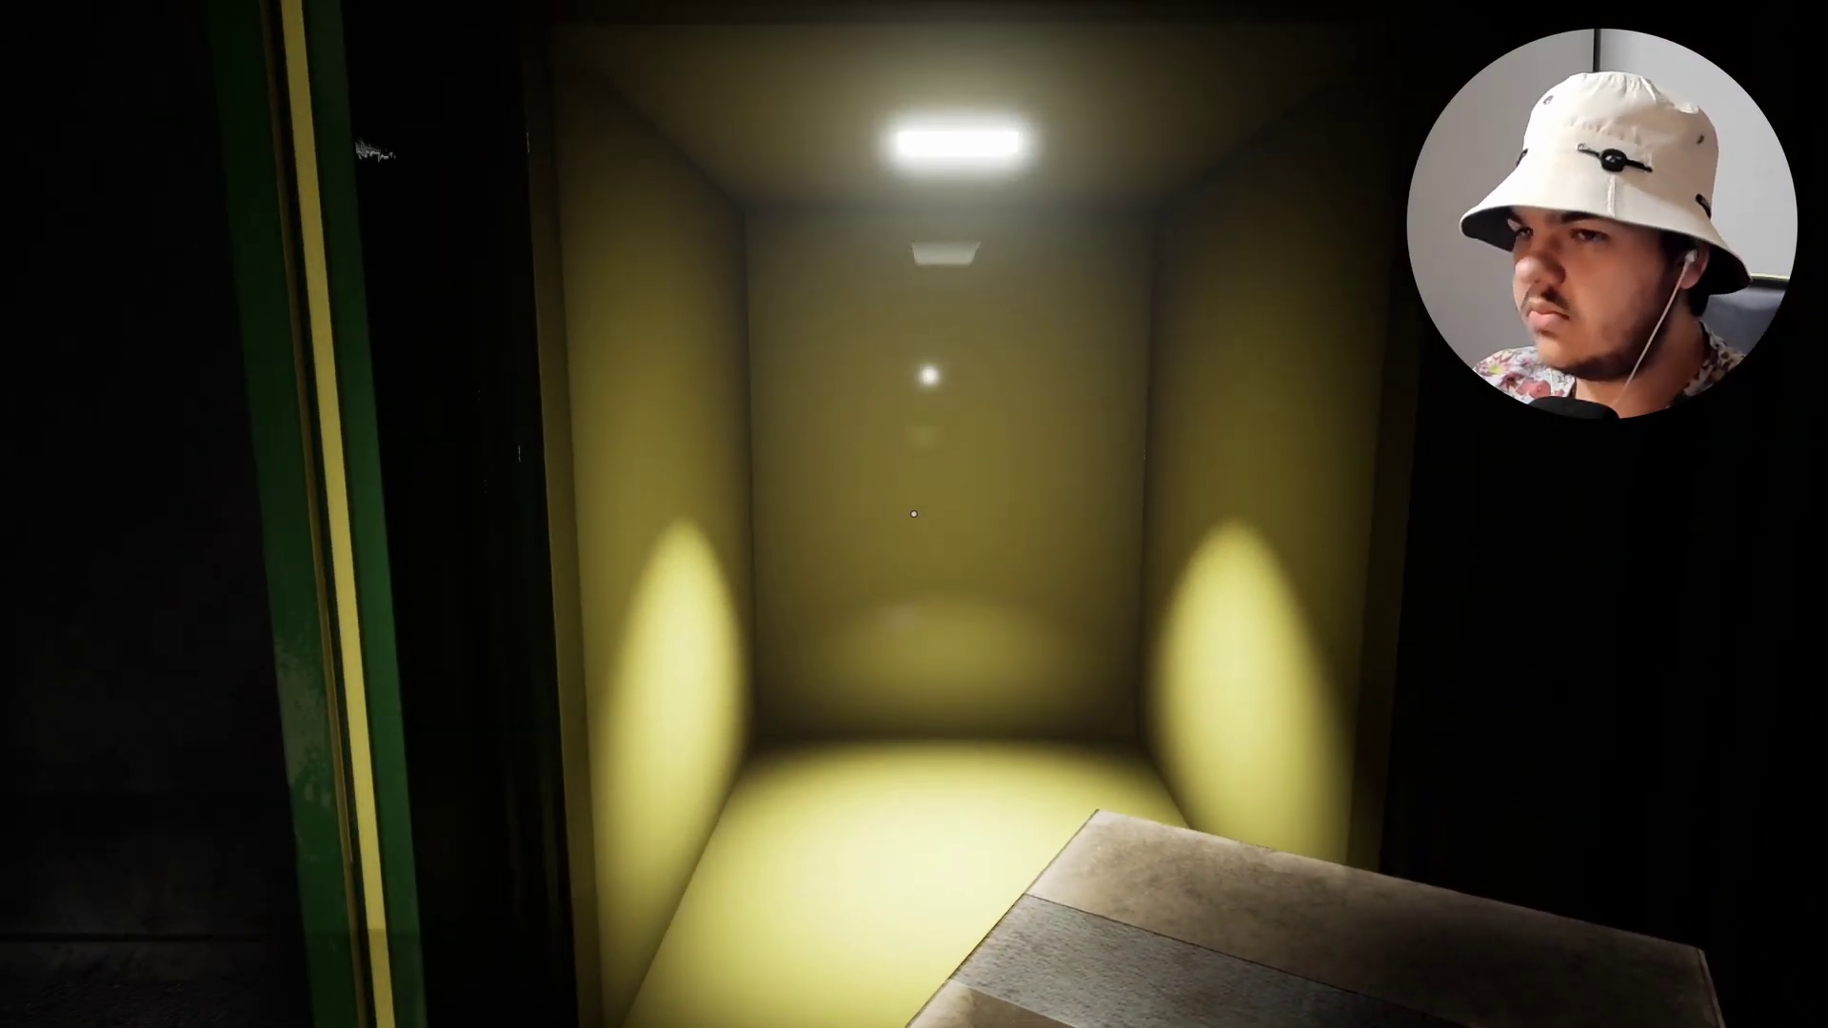
Back away from the safe's lit compartment and walk down the corridor to the green door.
{"action": "key", "text": "s"}
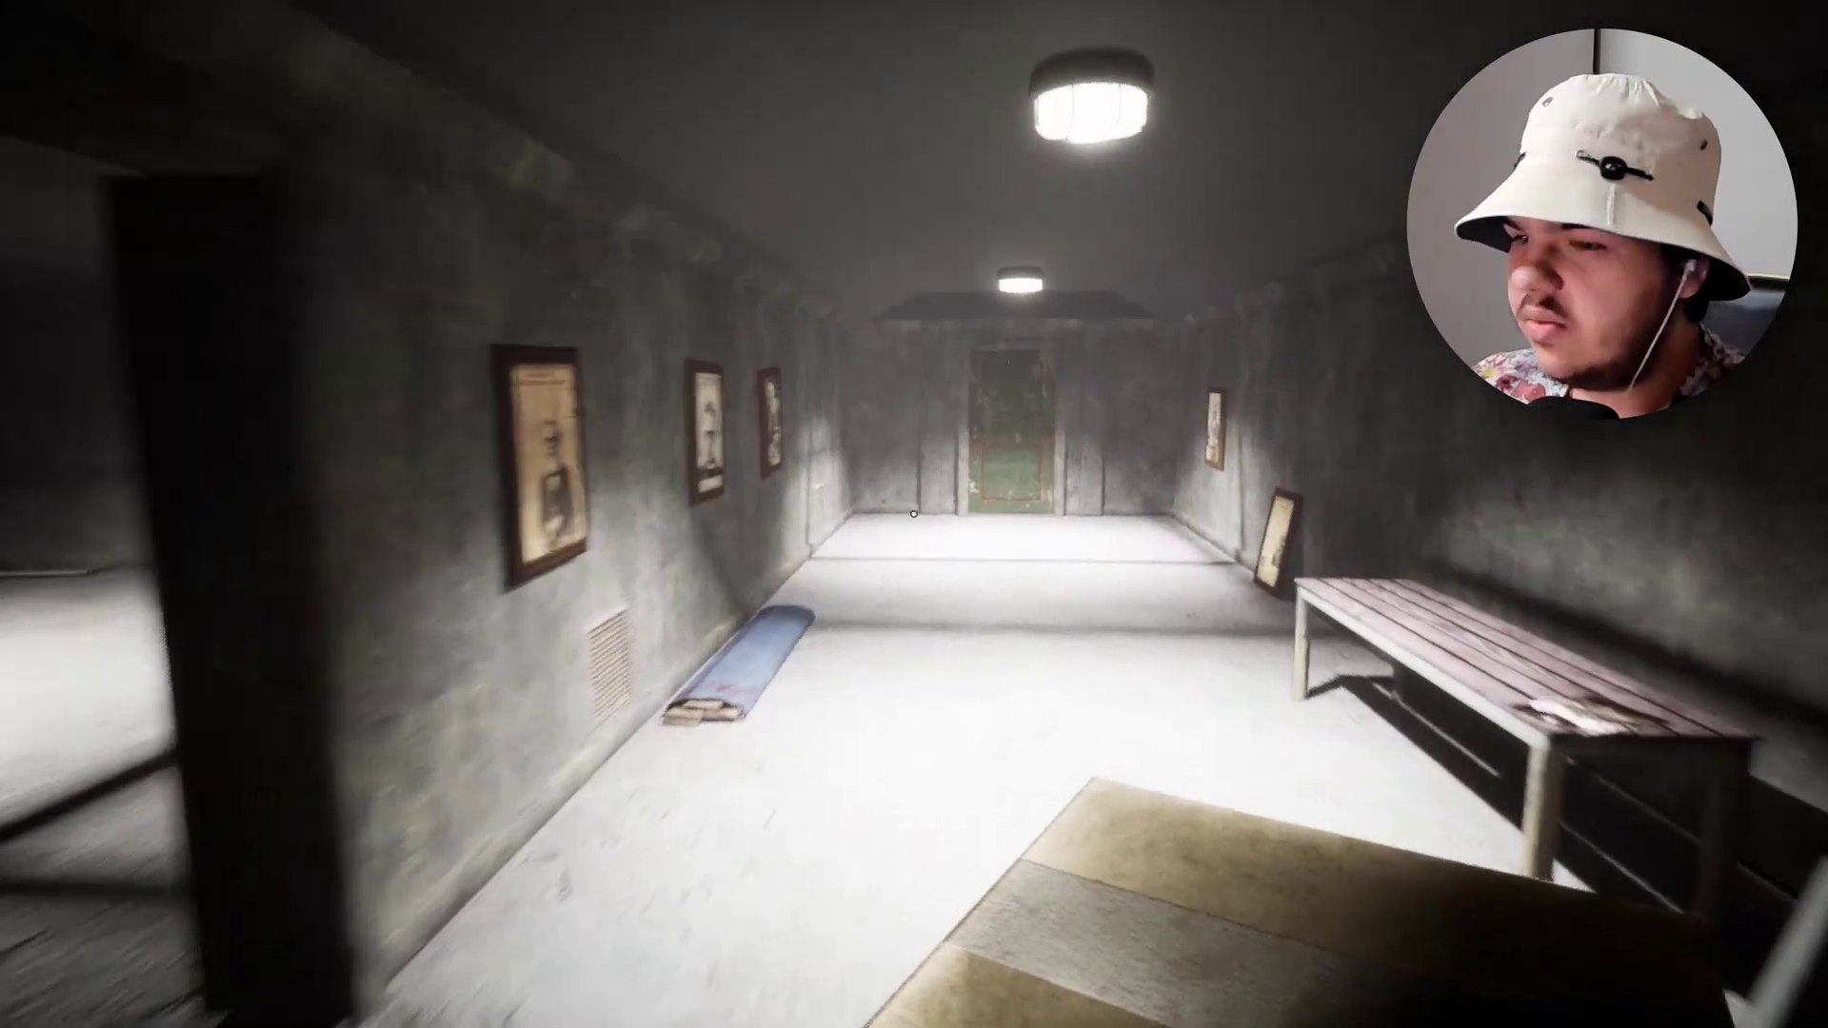
{"action": "key", "text": "w"}
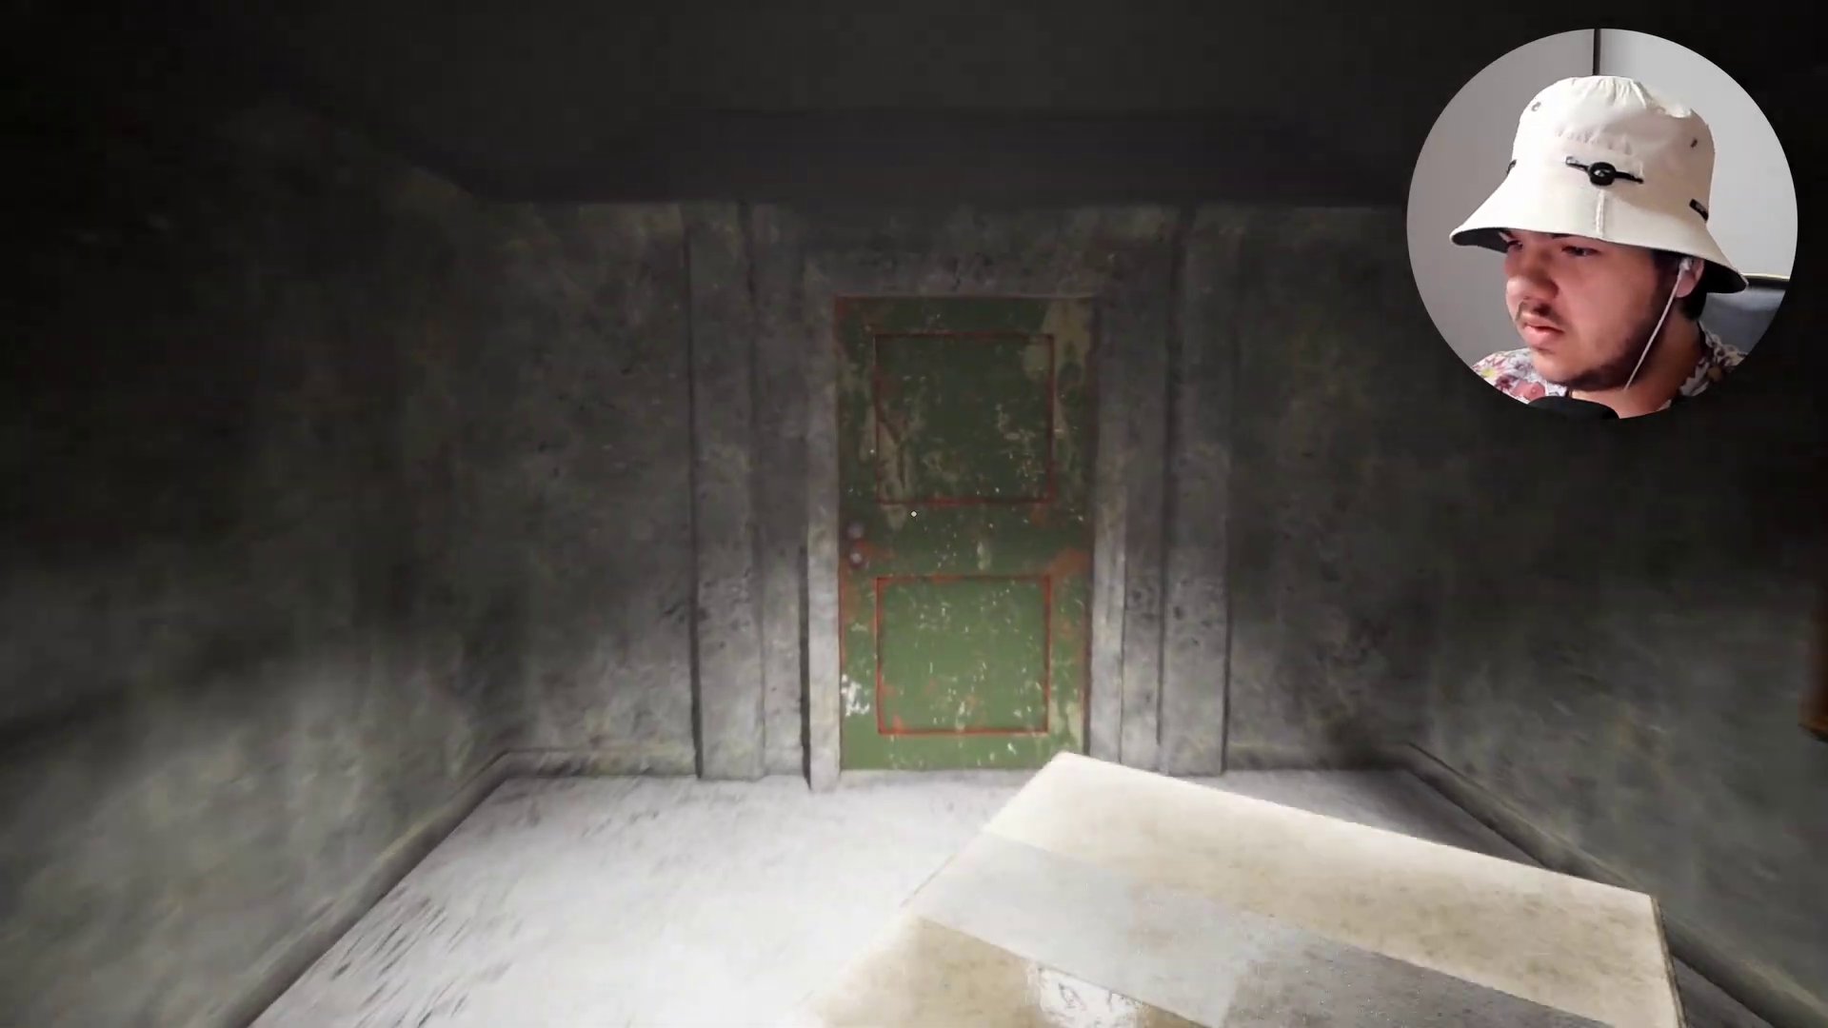
{"action": "key", "text": "w"}
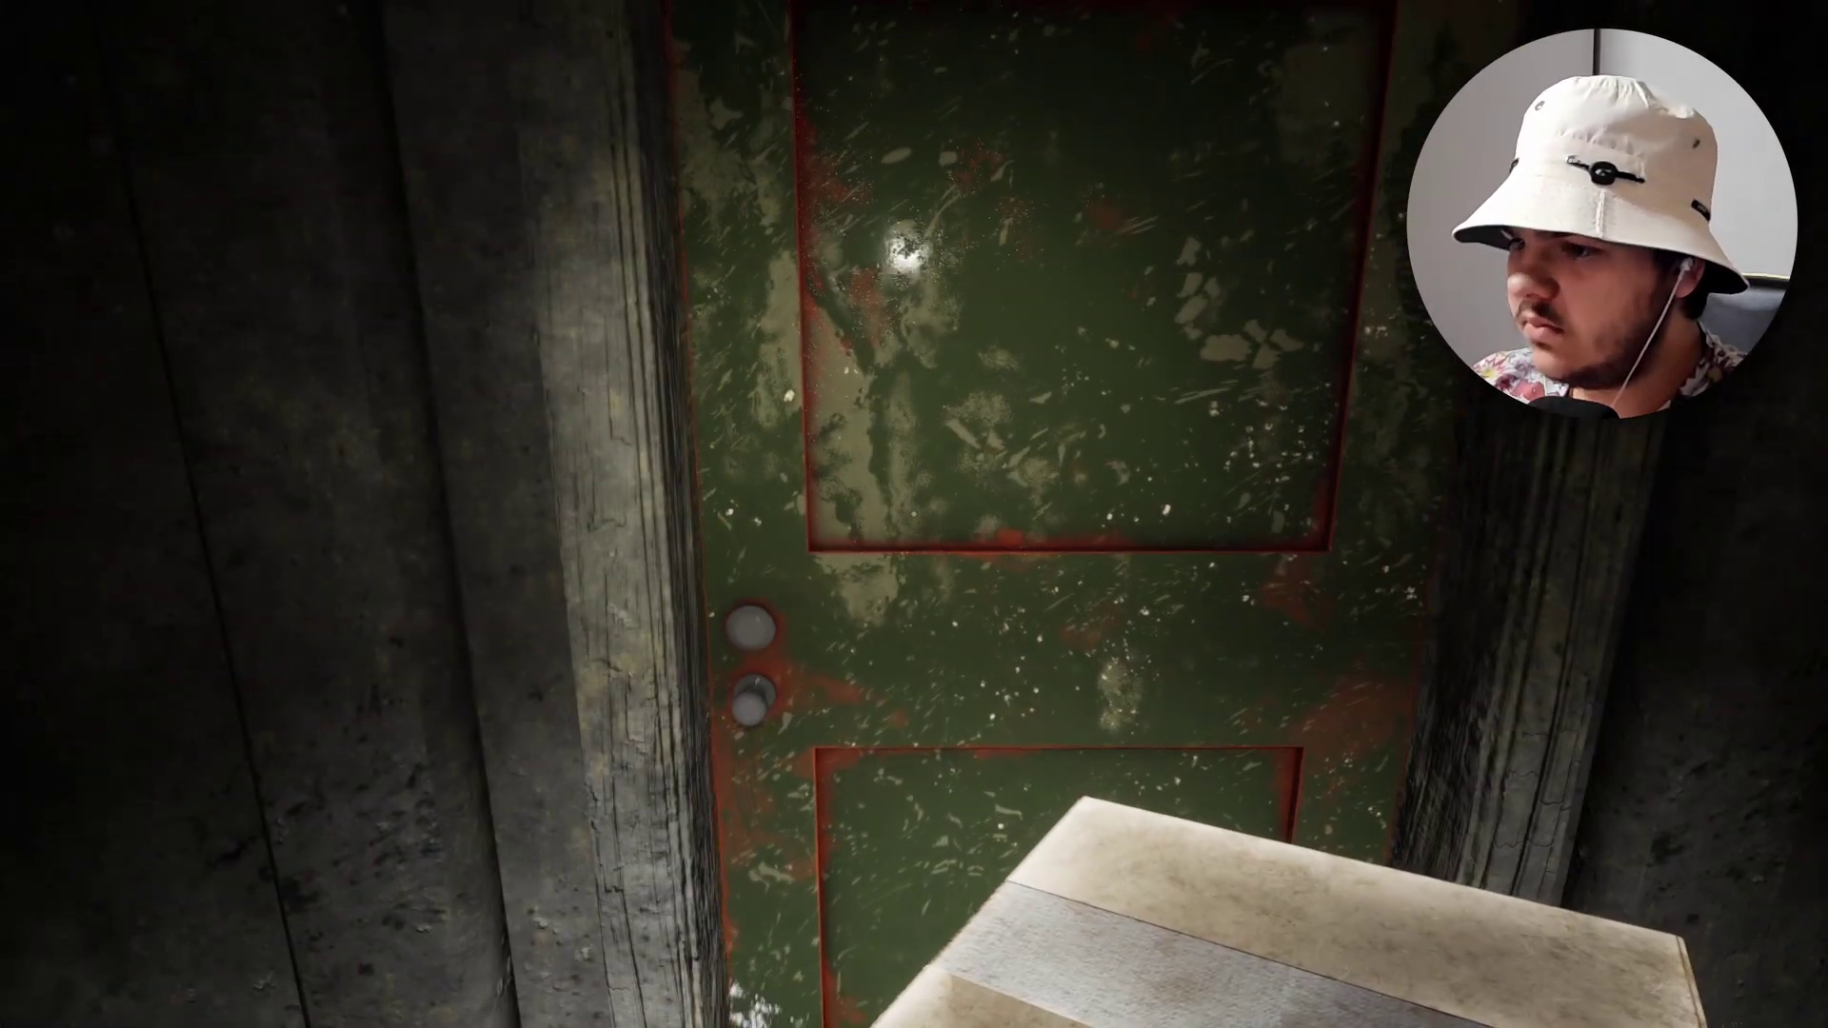